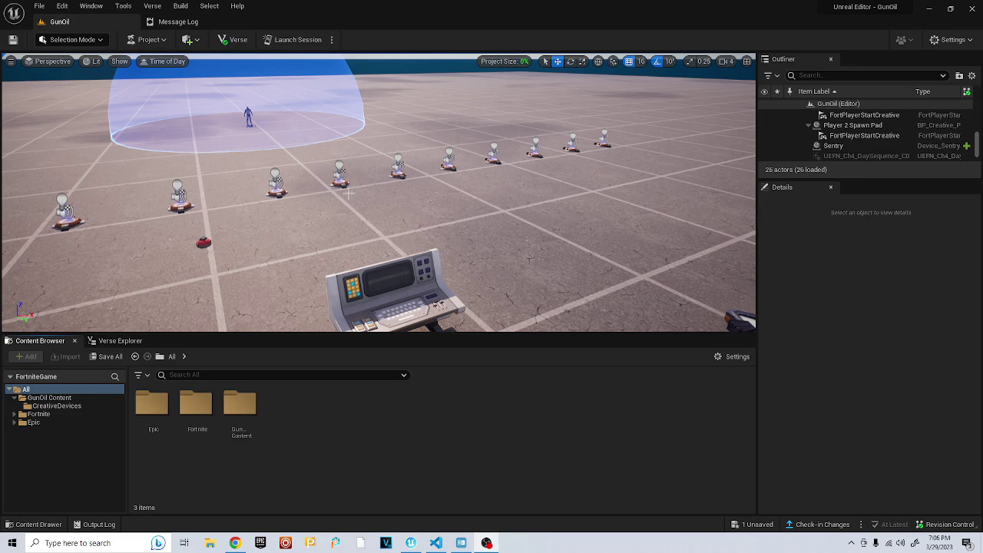
# Add a new folder named 'Audio' inside GunOil Content, then minimize the editor
pyautogui.moveTo(376, 192); pyautogui.dragTo(430, 192, button='right')
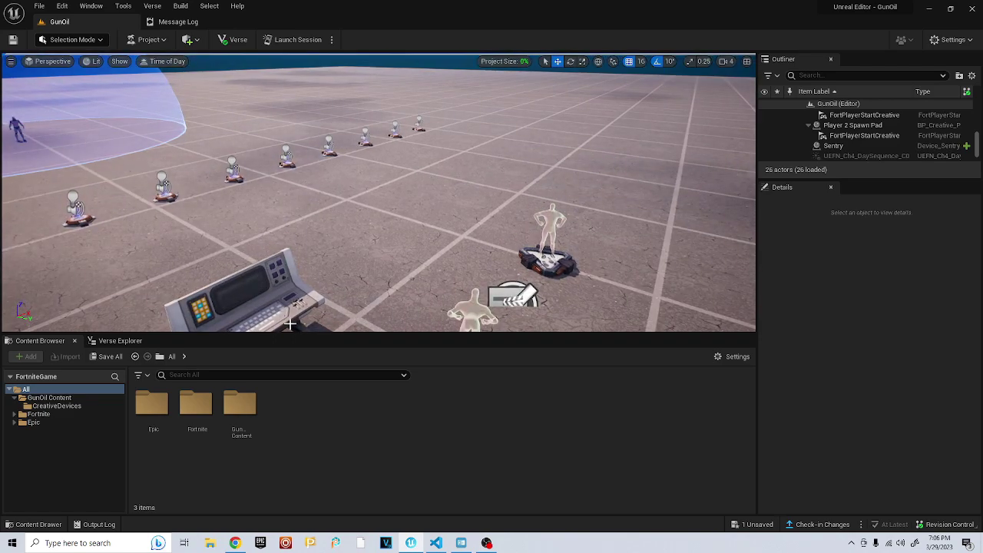
pyautogui.moveTo(476, 222); pyautogui.dragTo(428, 222, button='right')
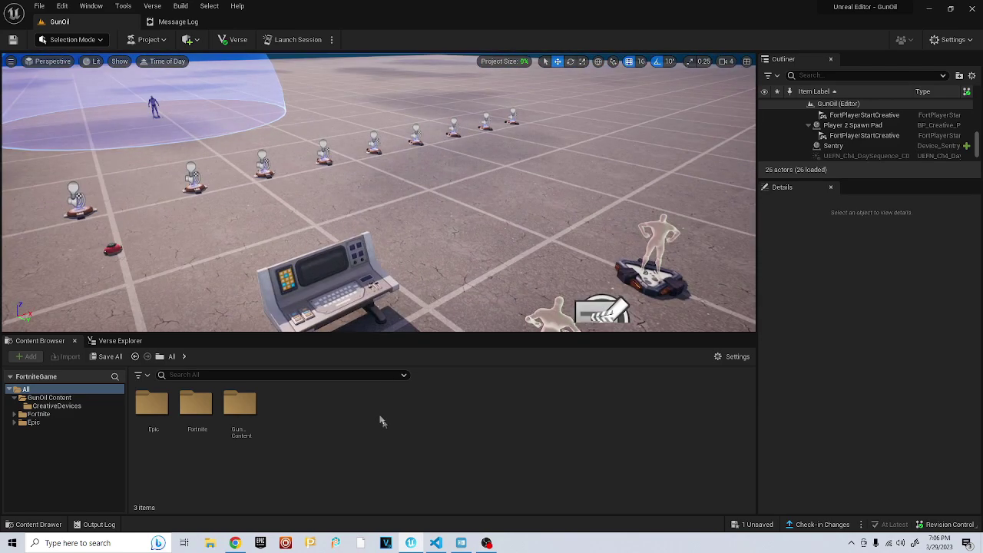
pyautogui.doubleClick(245, 405)
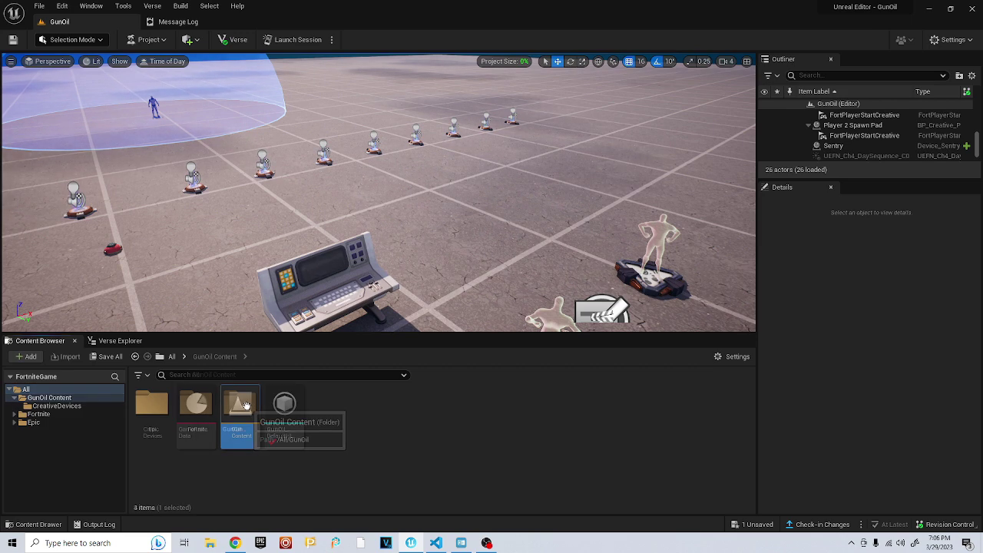
pyautogui.rightClick(342, 413)
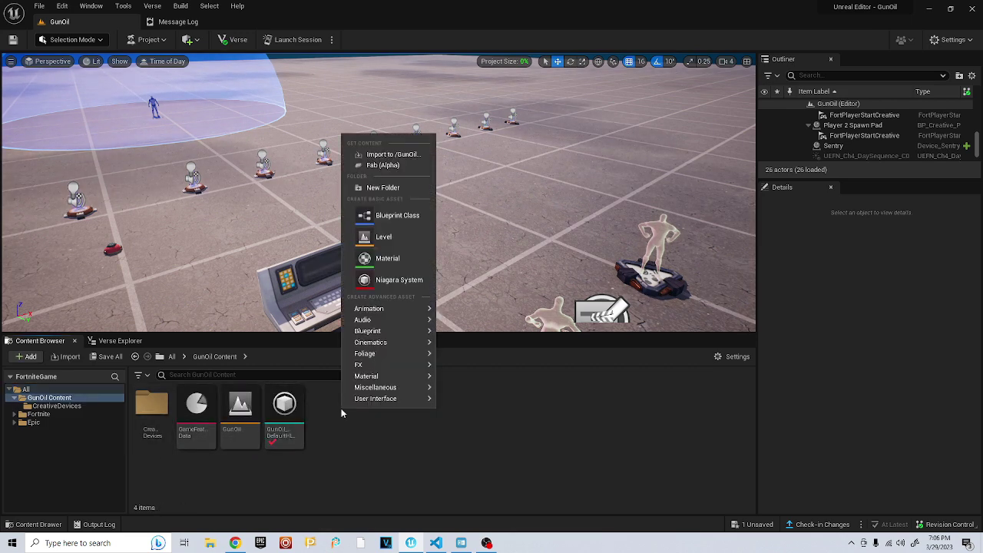
pyautogui.click(382, 188)
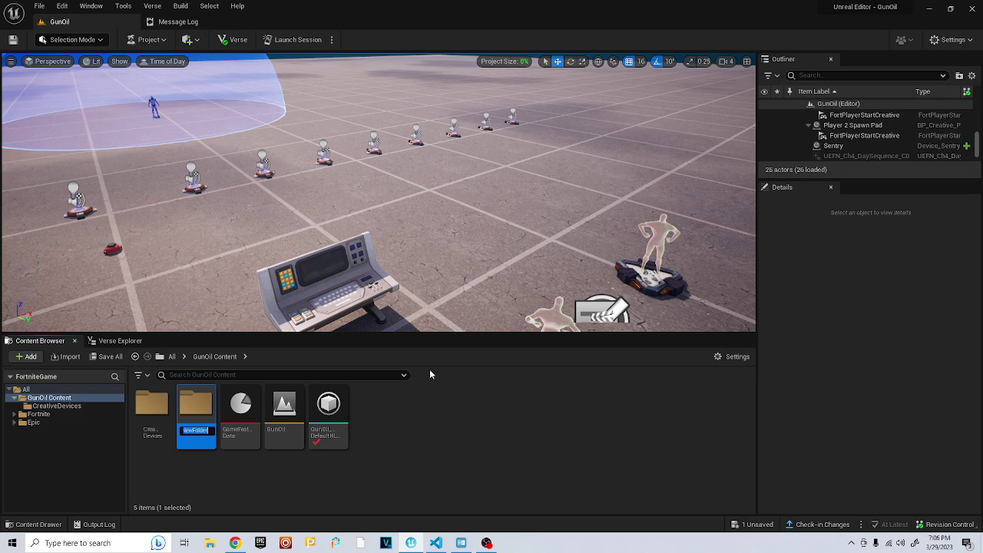
pyautogui.write('Audio')
pyautogui.press('Return')
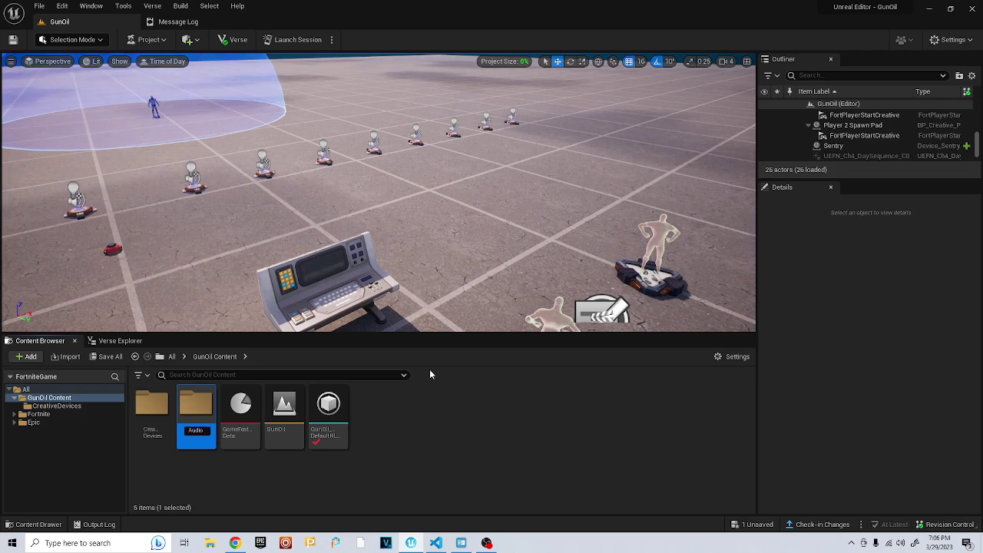
pyautogui.click(929, 11)
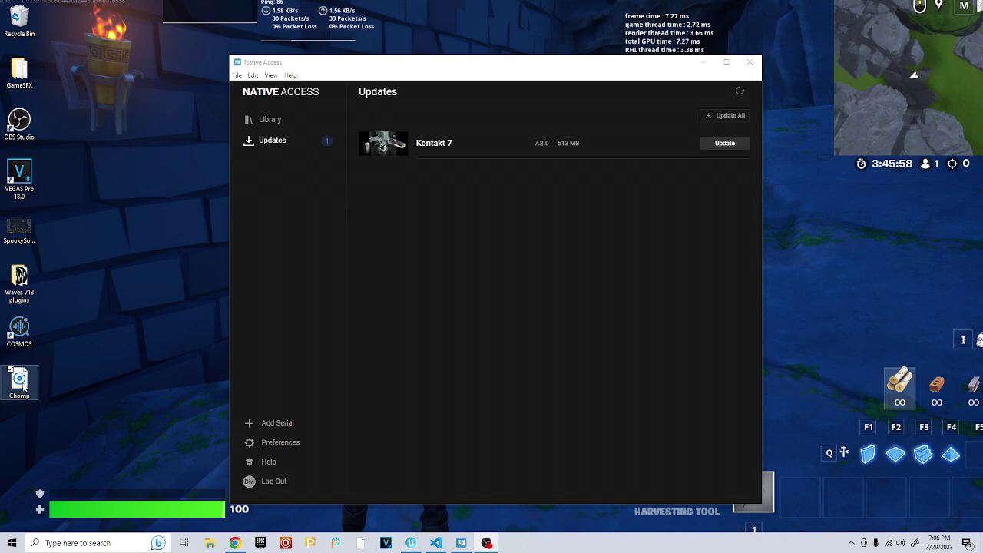
# Drop the desktop Chomp file into the Audio folder and play its preview
pyautogui.moveTo(19, 378); pyautogui.dragTo(403, 522)
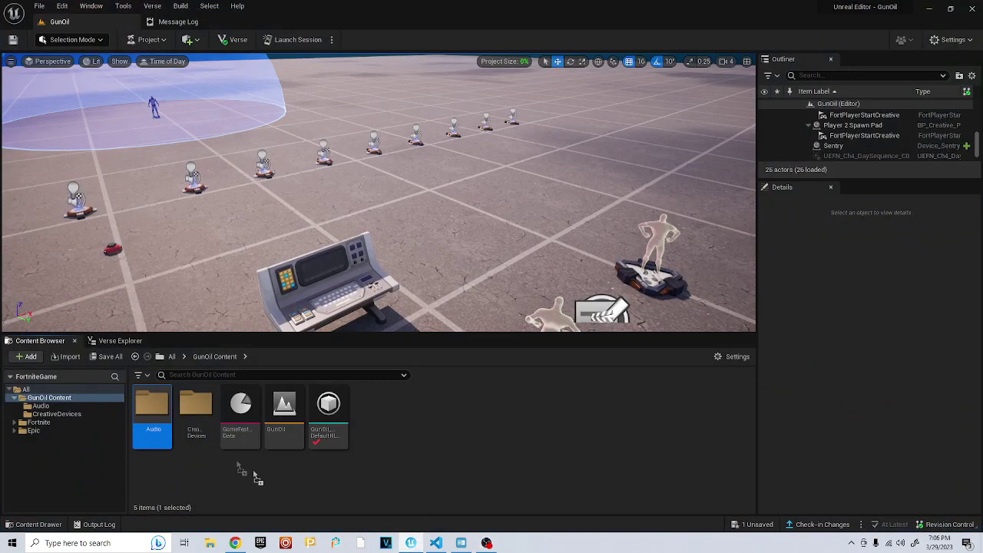
pyautogui.moveTo(257, 478); pyautogui.dragTo(154, 415)
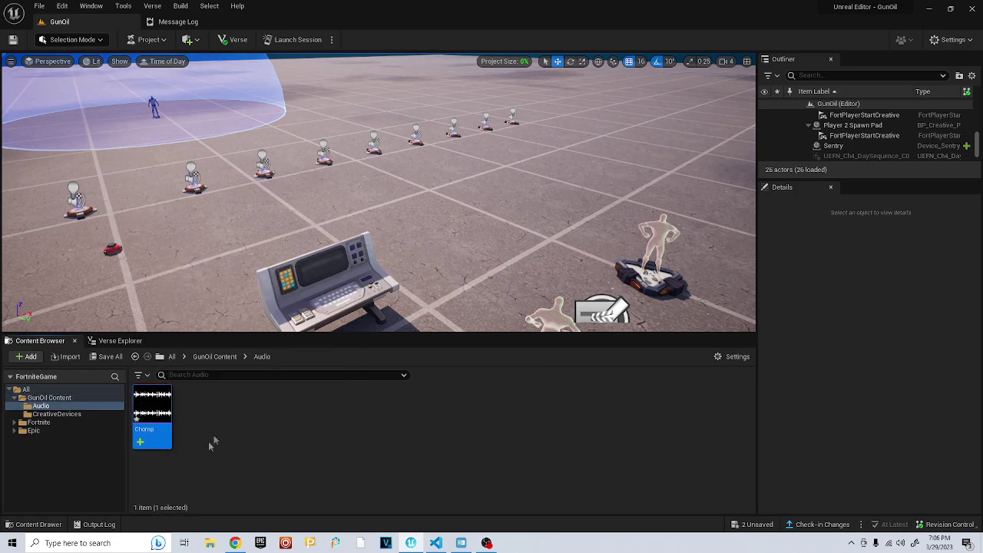
pyautogui.click(213, 442)
# Replay the Chomp preview, then save all changes with File > Save All
pyautogui.click(153, 405)
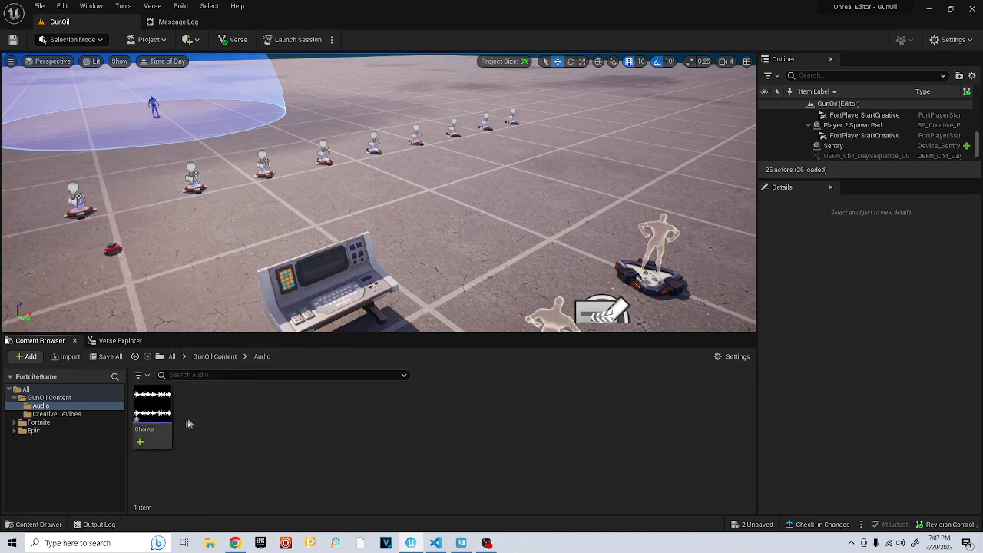
pyautogui.click(39, 6)
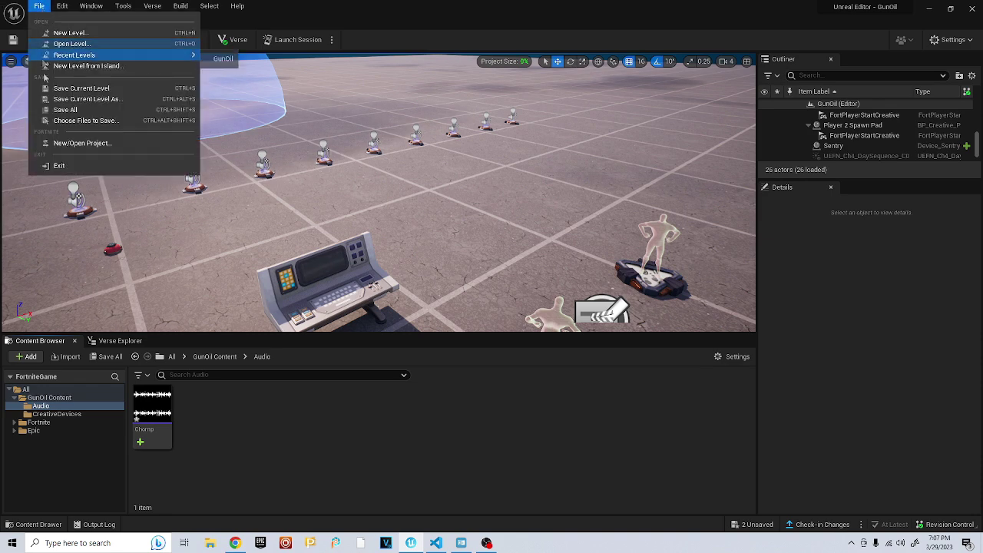
pyautogui.click(56, 113)
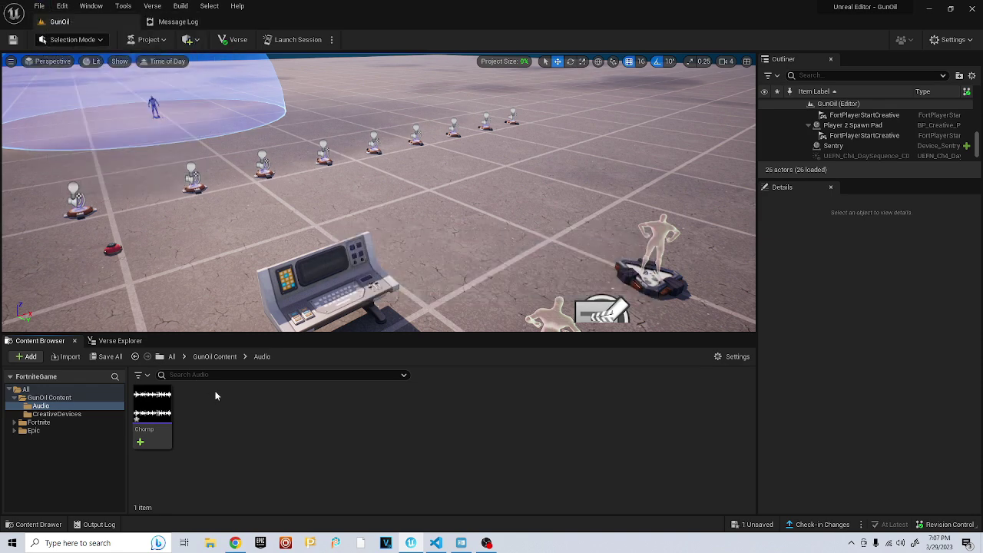
# Create a sound cue from Chomp and keep the name Chomp_Cue
pyautogui.rightClick(218, 413)
pyautogui.rightClick(157, 422)
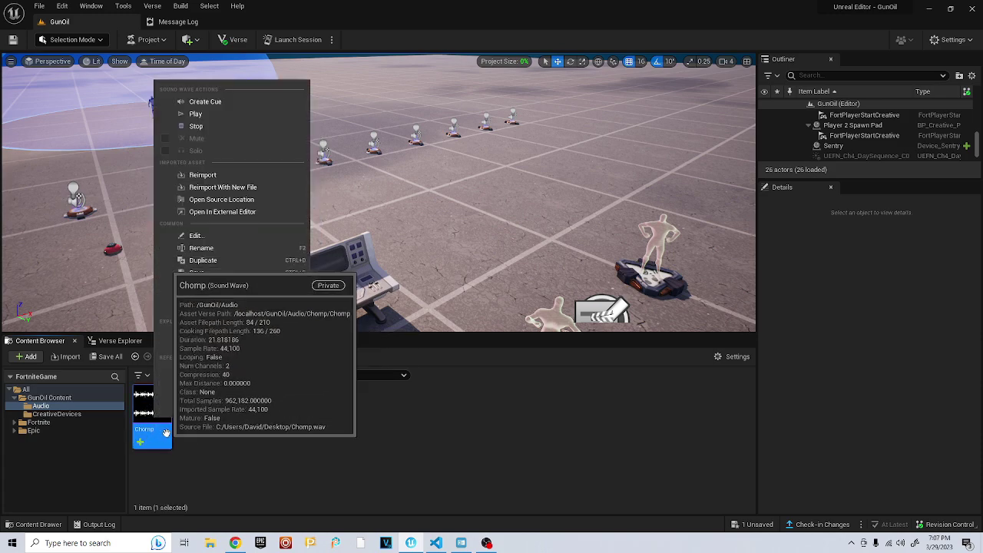
pyautogui.click(225, 106)
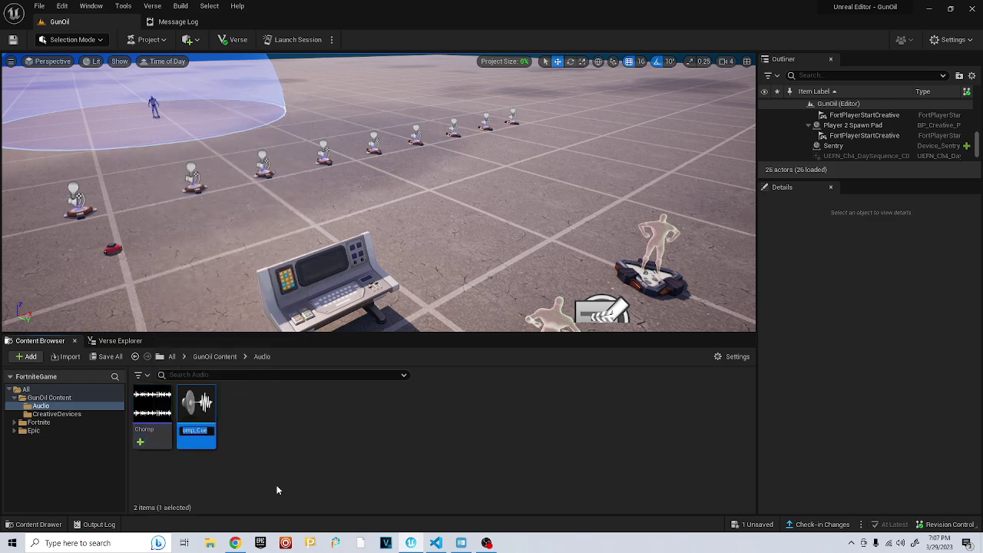
pyautogui.press('Return')
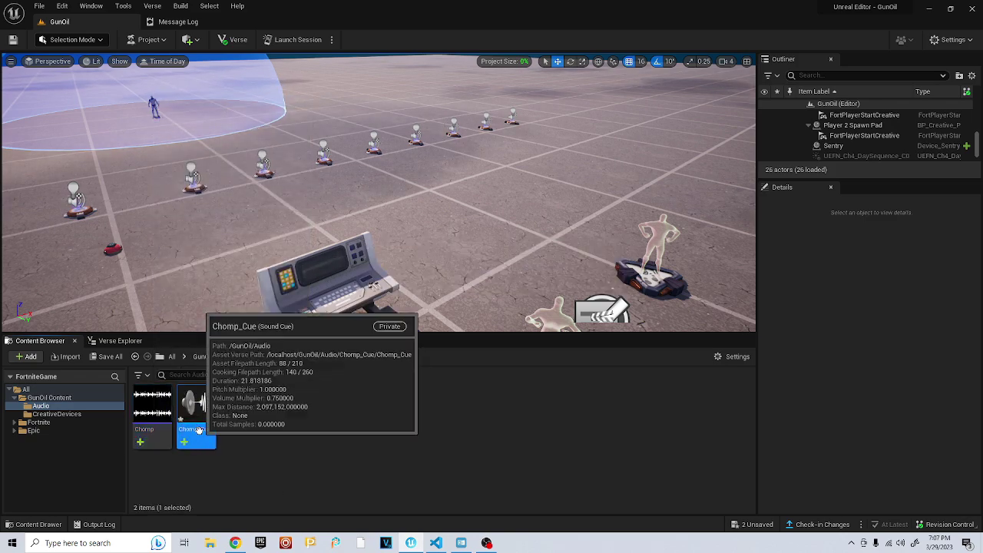
# In Chomp_Cue, set the Chomp wave player node to Looping and close the cue editor
pyautogui.doubleClick(199, 430)
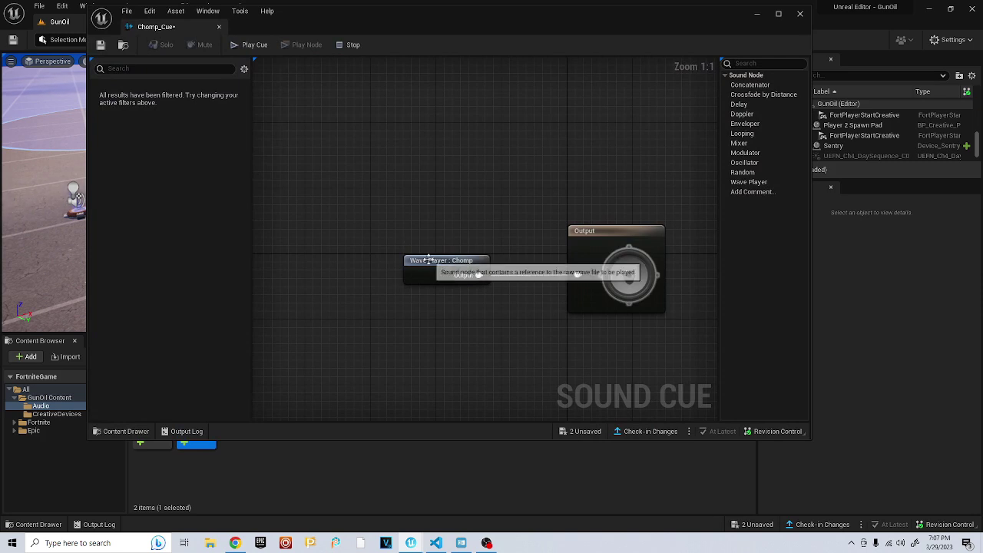
pyautogui.click(440, 259)
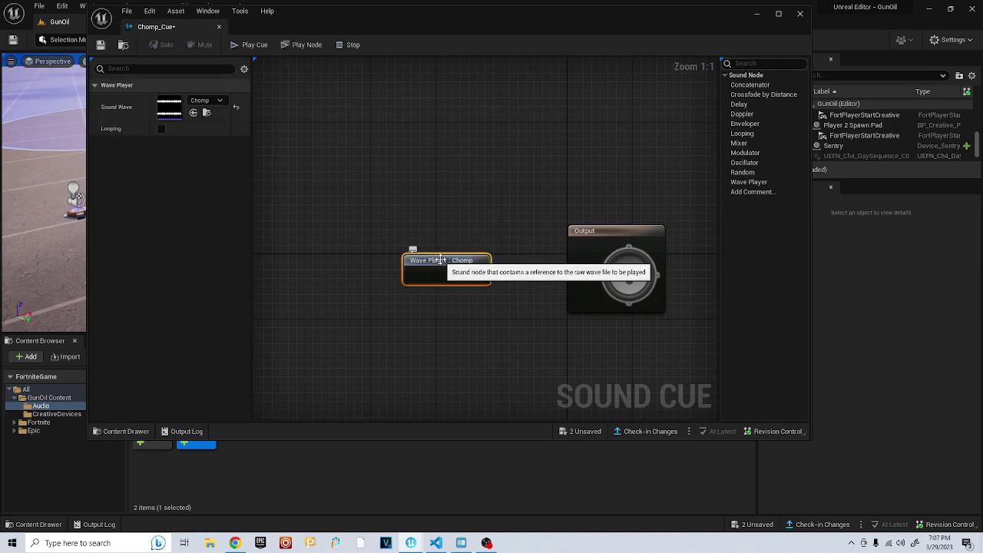
pyautogui.click(161, 129)
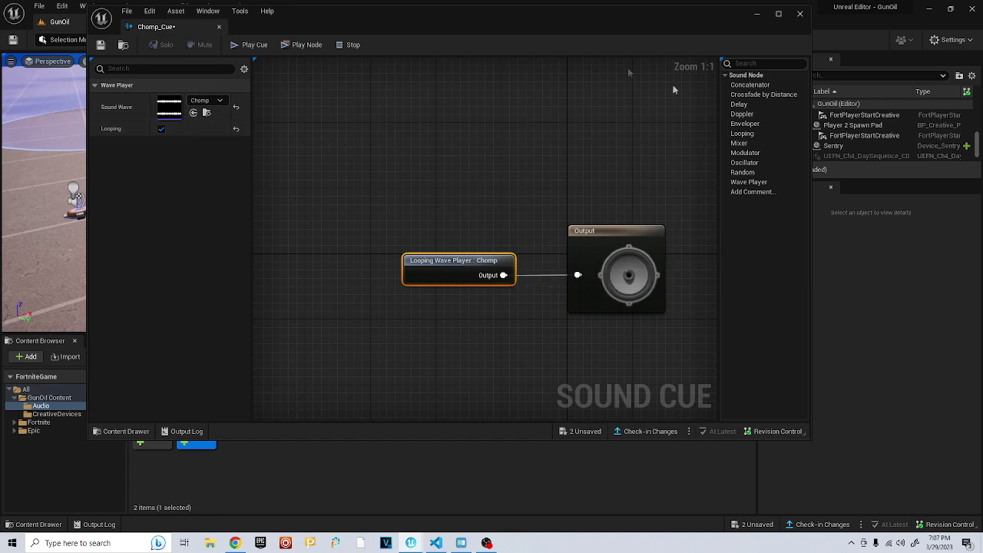
pyautogui.click(800, 14)
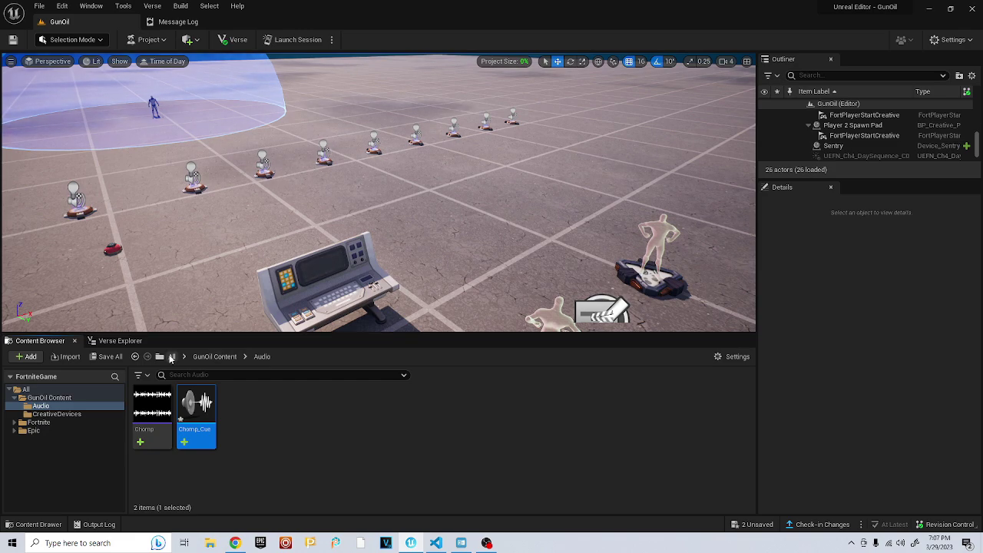
# Search the content library for 'radio', place a Radio device in the level and select it
pyautogui.click(172, 357)
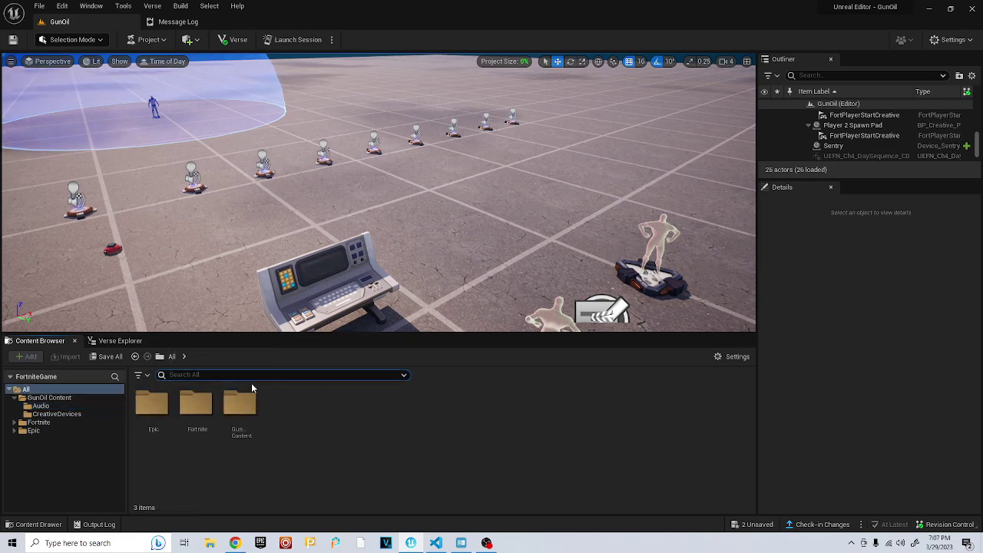
pyautogui.write('radio')
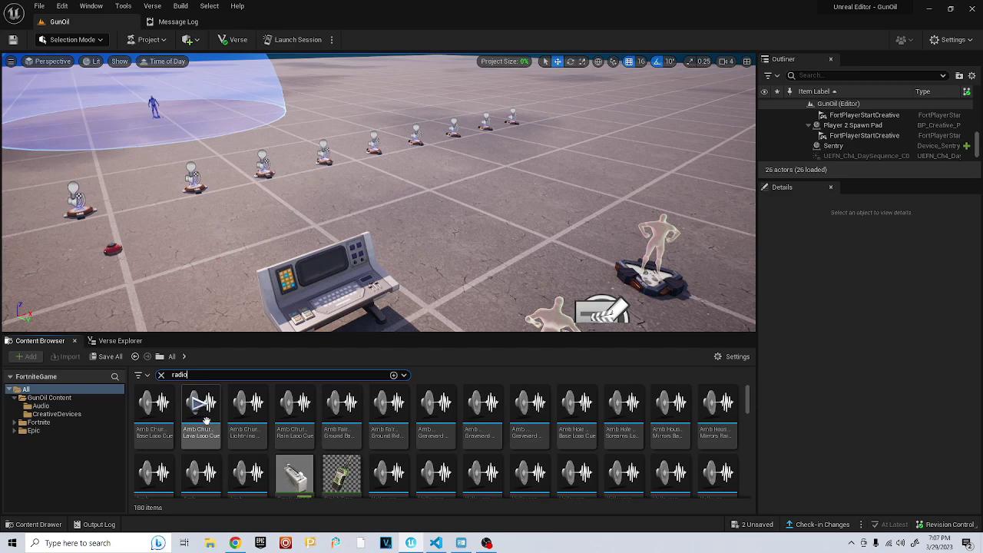
pyautogui.moveTo(749, 412); pyautogui.dragTo(744, 461)
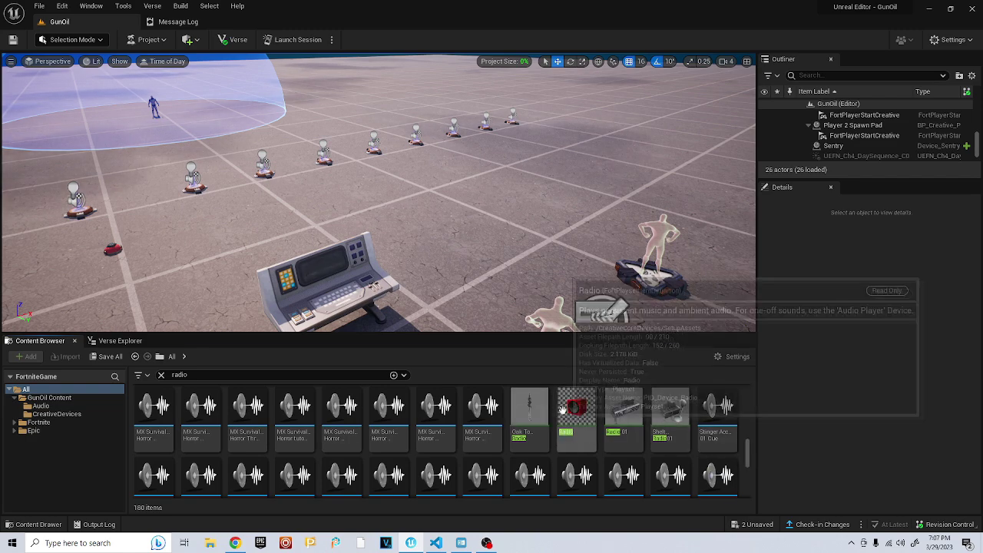
pyautogui.moveTo(576, 414); pyautogui.dragTo(424, 151)
pyautogui.click(417, 181)
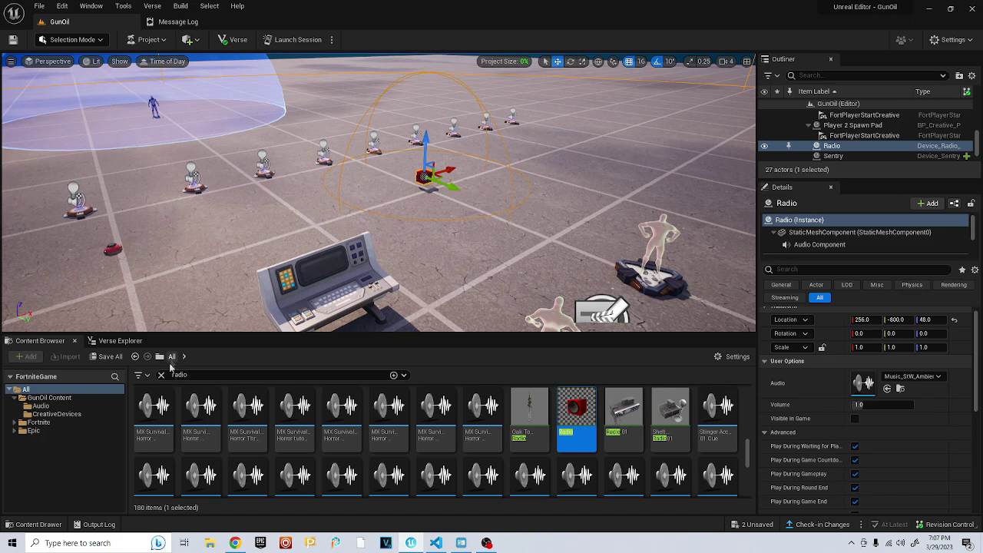
pyautogui.click(172, 358)
# Assign Chomp_Cue from GunOil Content > Audio as the Radio's audio
pyautogui.doubleClick(196, 403)
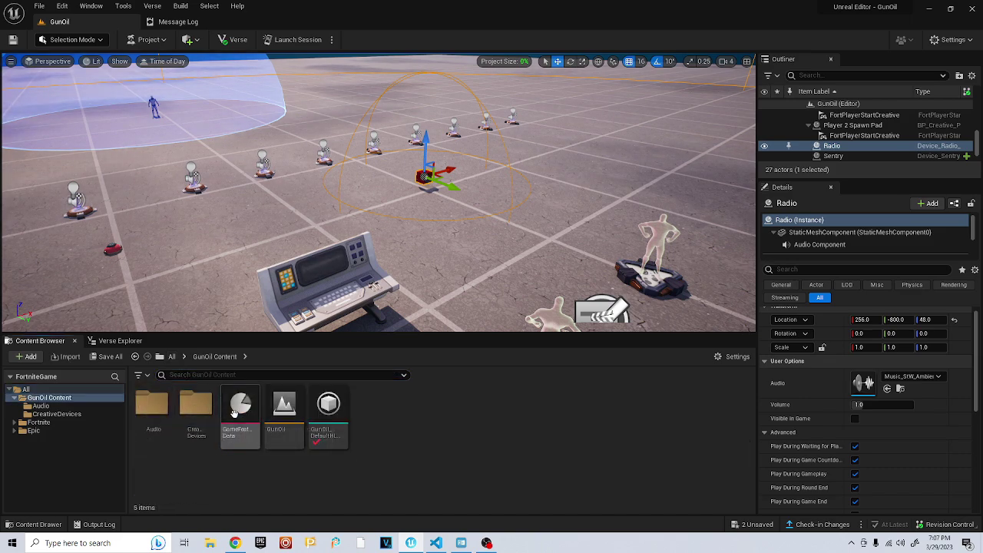
pyautogui.doubleClick(152, 404)
pyautogui.click(182, 437)
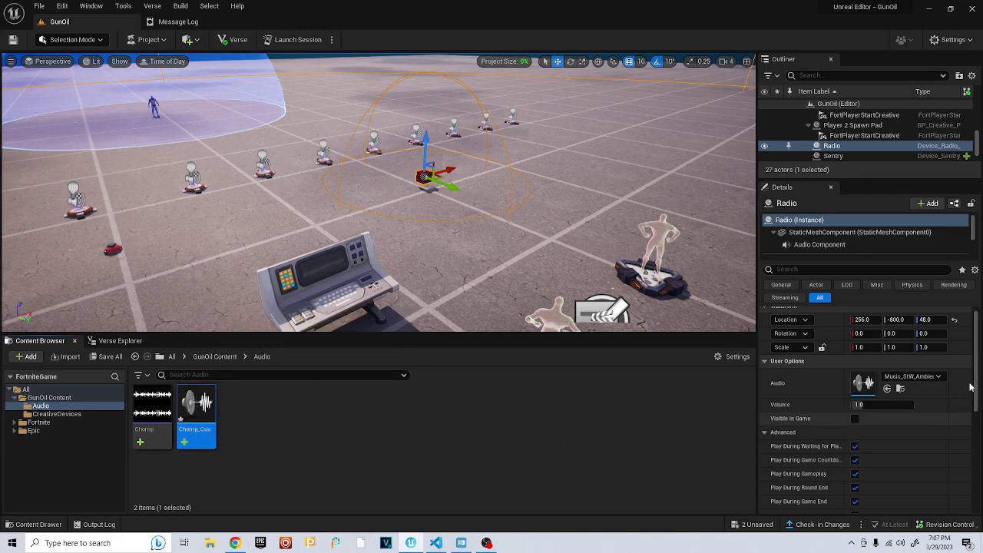
pyautogui.click(887, 388)
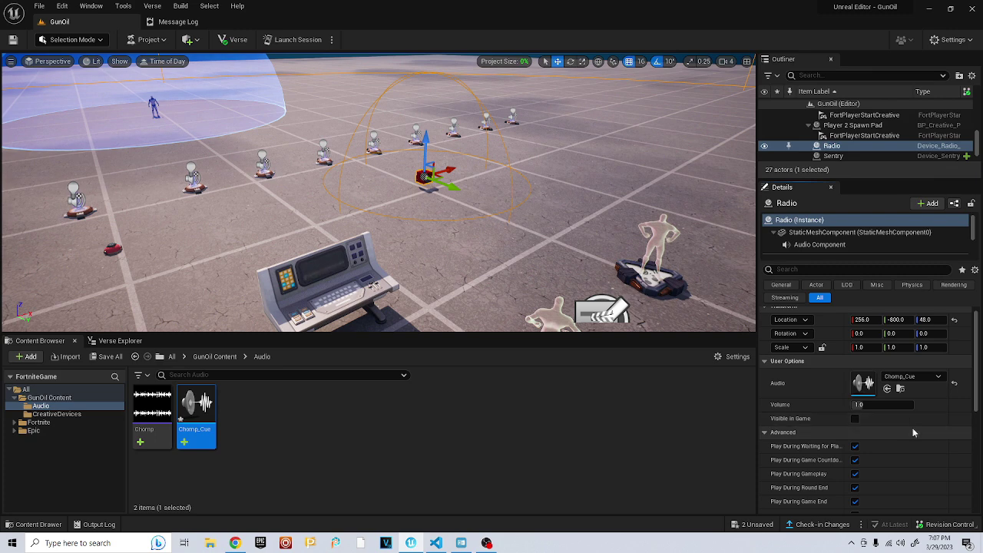
pyautogui.scroll(-2, 918, 424)
# Untick Limit Audio Distance in the Radio's advanced options
pyautogui.scroll(-2, 922, 419)
pyautogui.scroll(-1, 921, 419)
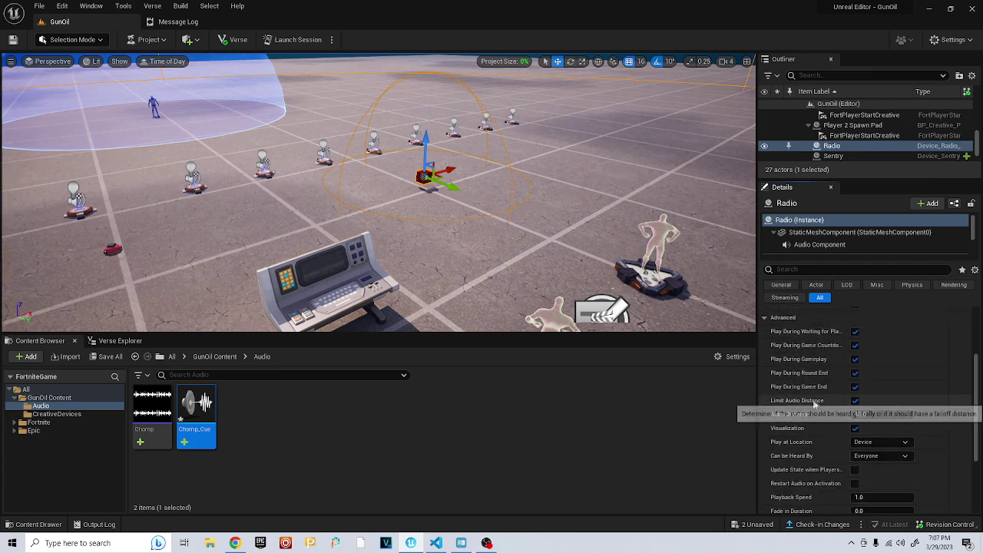
pyautogui.click(854, 401)
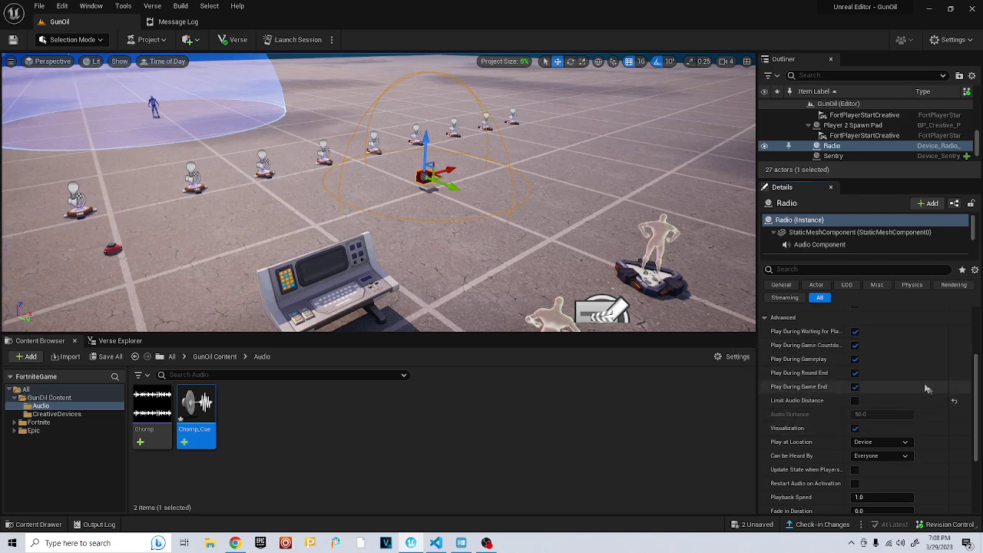
# Scroll through the remaining Radio options in the Details panel to review them
pyautogui.scroll(-2, 935, 392)
pyautogui.scroll(-1, 911, 423)
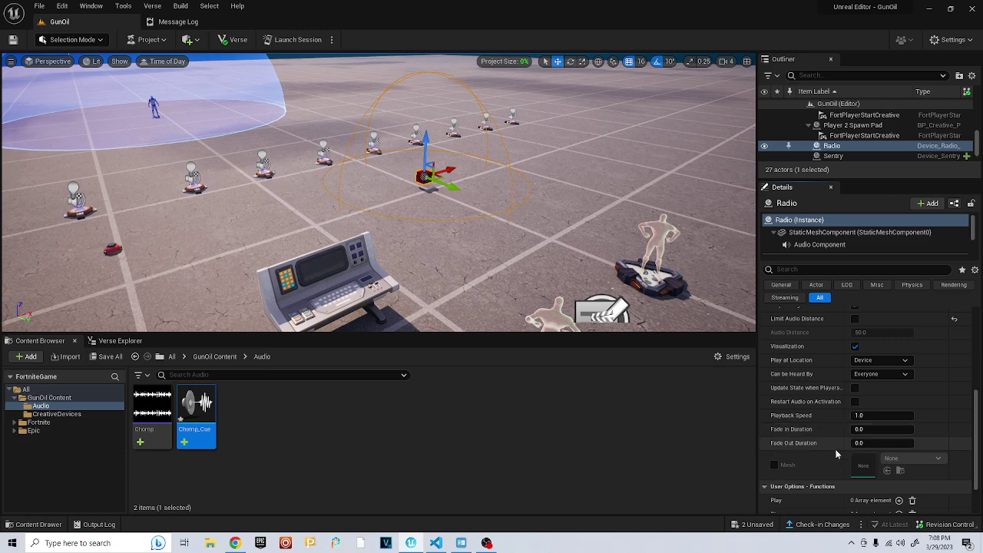
pyautogui.scroll(-2, 839, 454)
pyautogui.scroll(2, 840, 456)
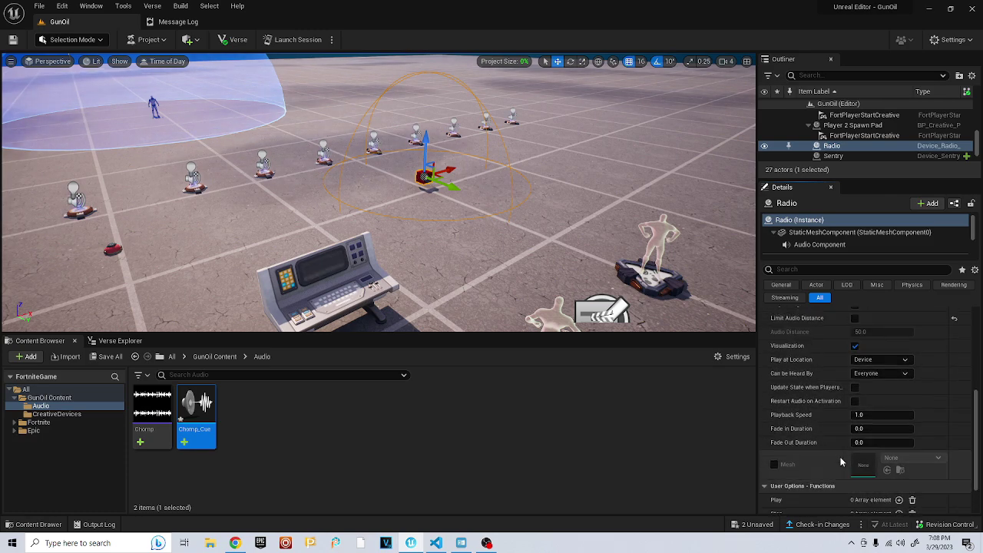
pyautogui.scroll(2, 803, 430)
pyautogui.scroll(2, 821, 436)
pyautogui.scroll(1, 824, 437)
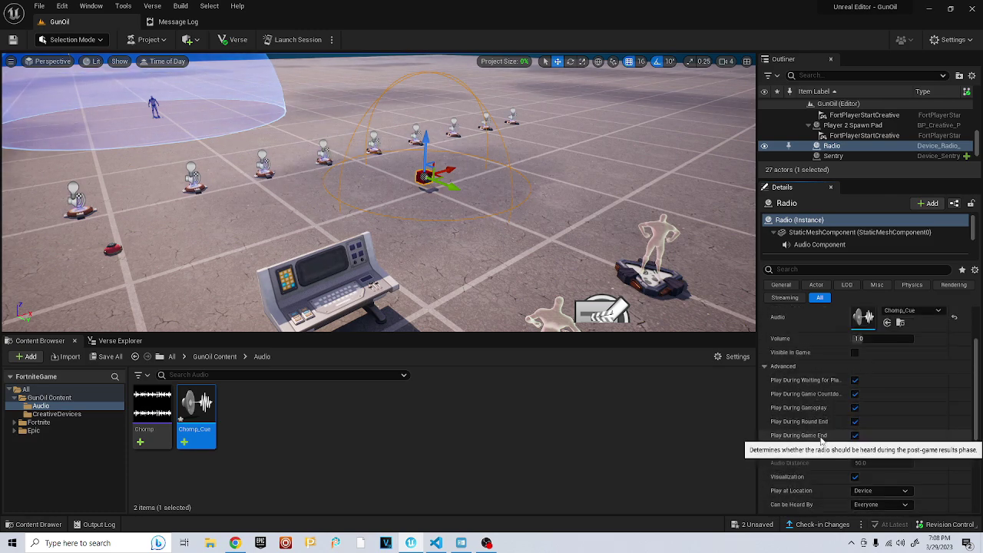
pyautogui.scroll(-2, 820, 439)
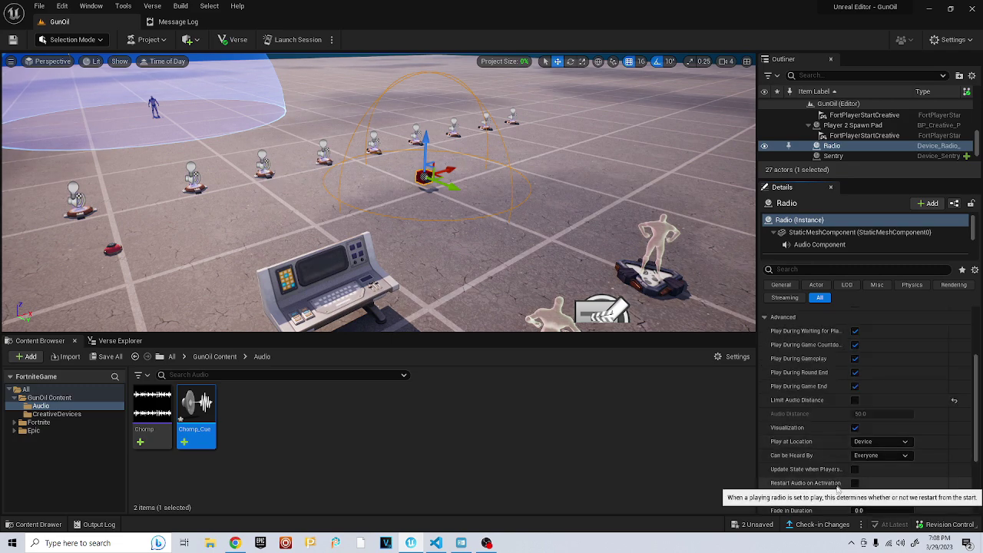
pyautogui.scroll(1, 833, 487)
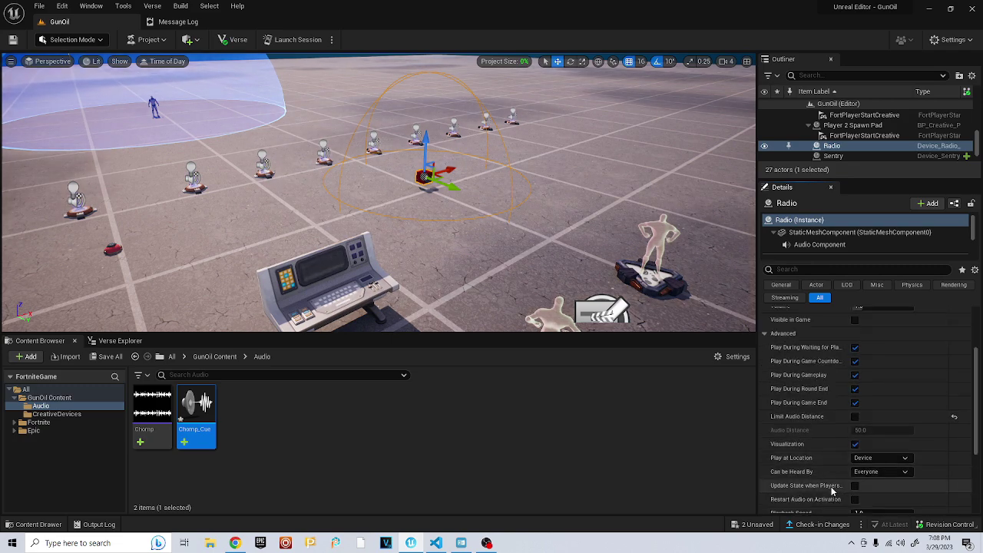
pyautogui.scroll(1, 827, 485)
pyautogui.scroll(1, 826, 485)
pyautogui.scroll(1, 825, 481)
pyautogui.scroll(-1, 828, 477)
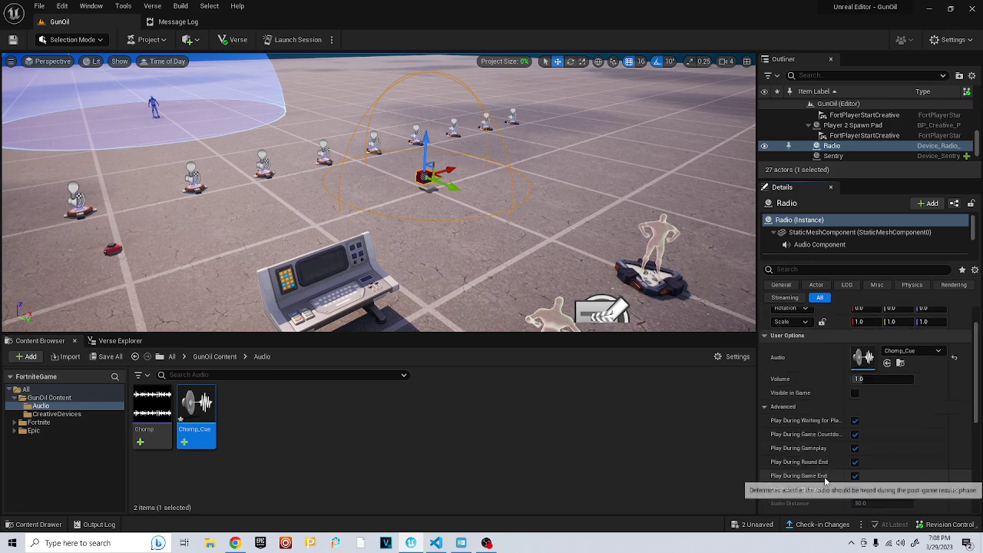
pyautogui.scroll(-1, 824, 476)
pyautogui.scroll(-3, 823, 476)
pyautogui.scroll(-2, 825, 476)
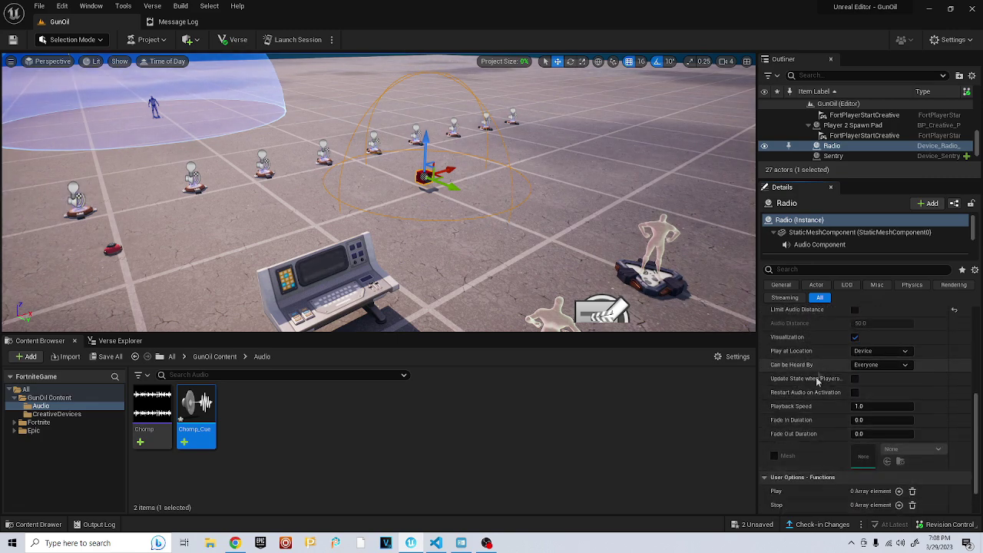
pyautogui.scroll(1, 817, 395)
pyautogui.scroll(1, 817, 399)
pyautogui.scroll(1, 816, 402)
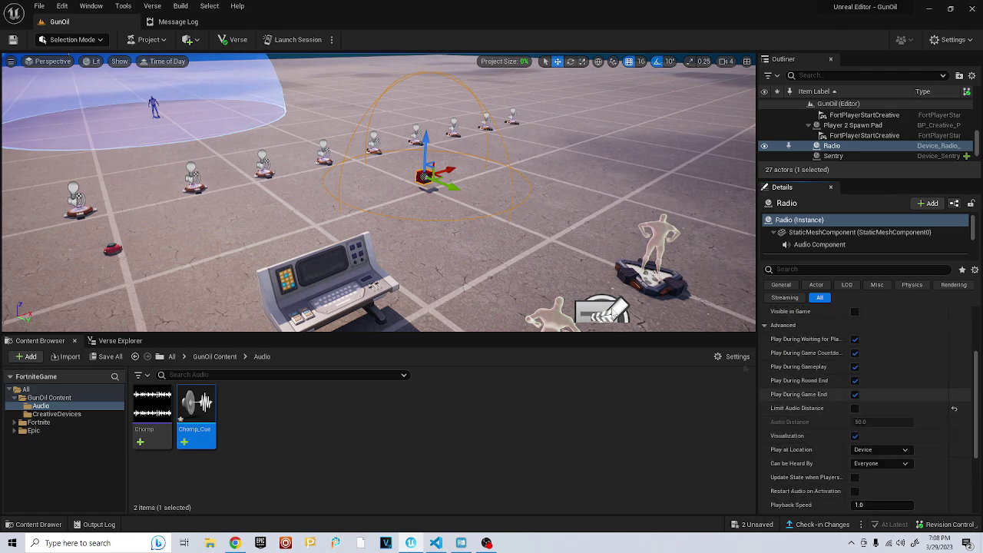
# Attempt a session launch, cancel the save prompt and dismiss the unable-to-play warning
pyautogui.click(295, 39)
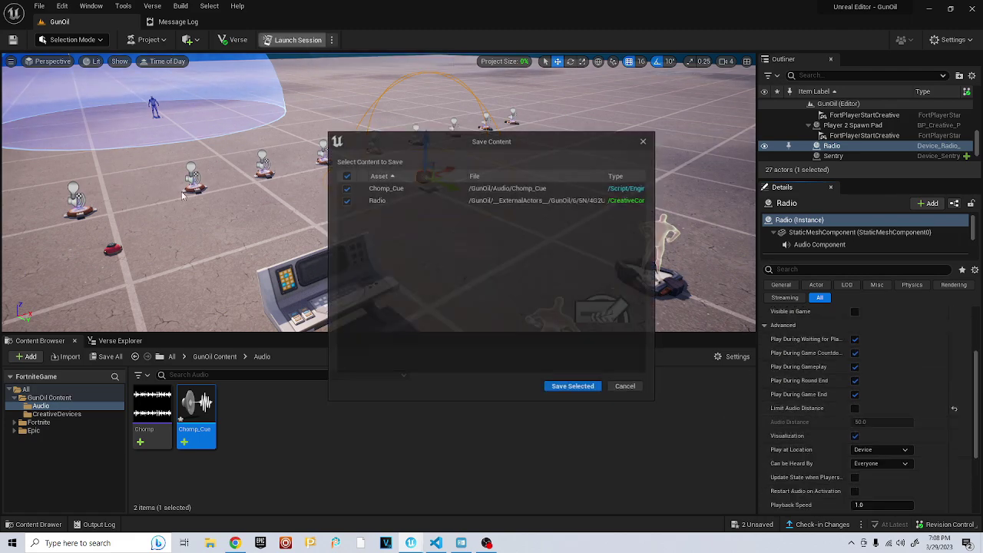
pyautogui.click(625, 387)
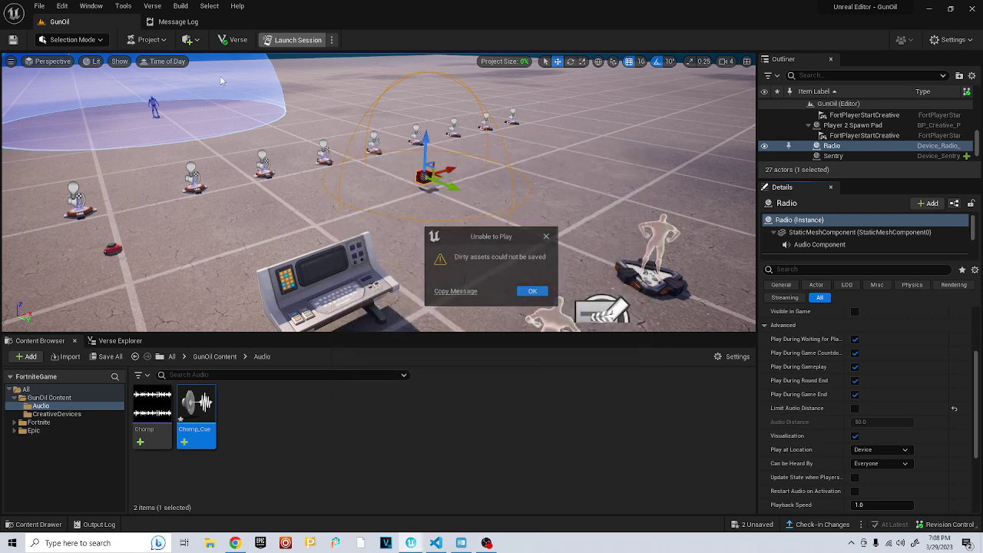
pyautogui.click(538, 298)
# Save all levels and assets, then launch the playtest session in Fortnite
pyautogui.click(39, 6)
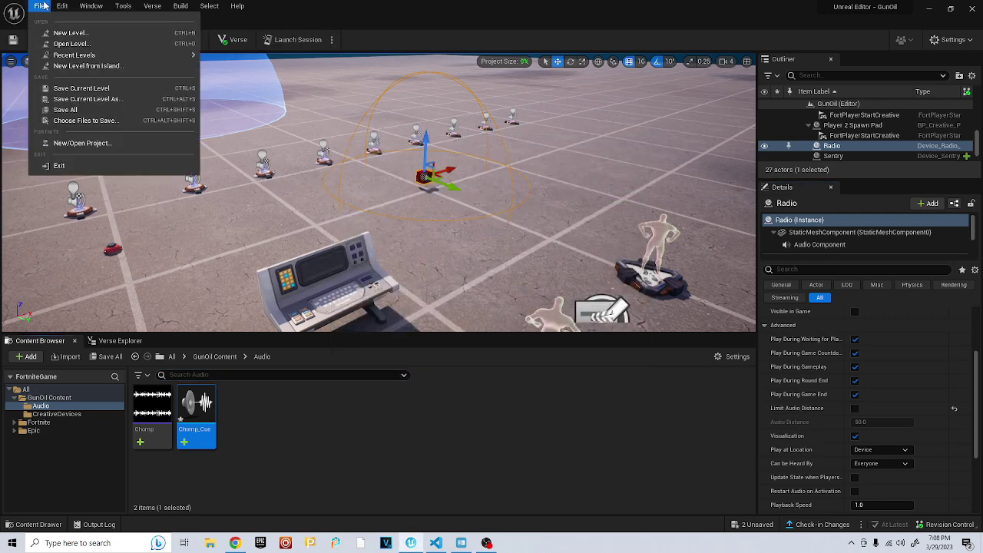
pyautogui.click(66, 110)
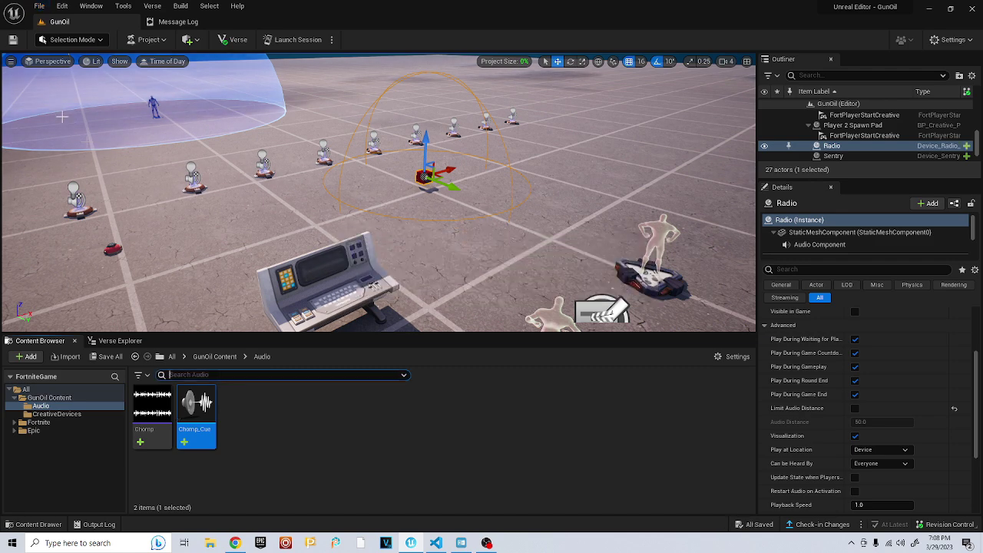
pyautogui.click(39, 6)
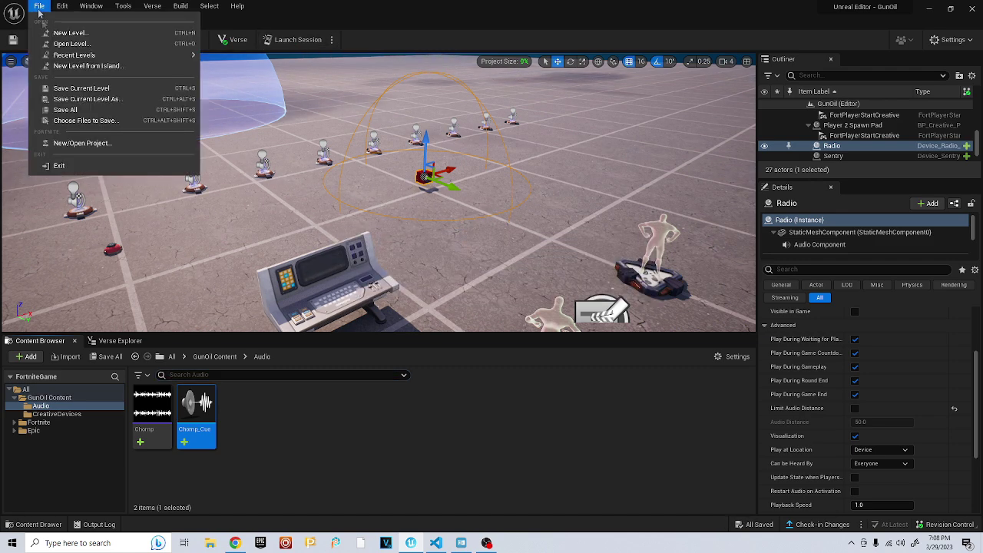
pyautogui.click(56, 109)
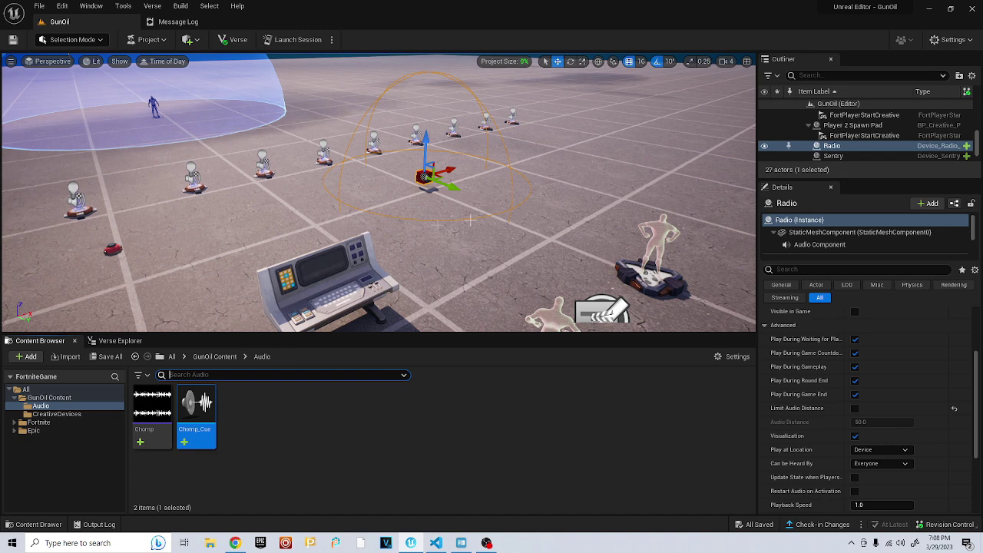
pyautogui.click(291, 40)
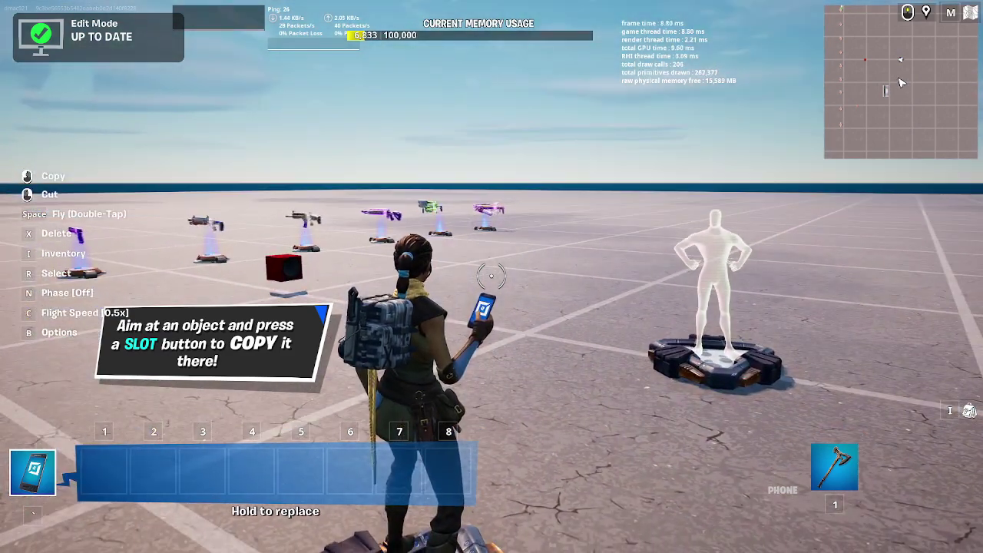
# Toggle the Start menu away and run past the weapon spawners toward the dummies
pyautogui.press('super')
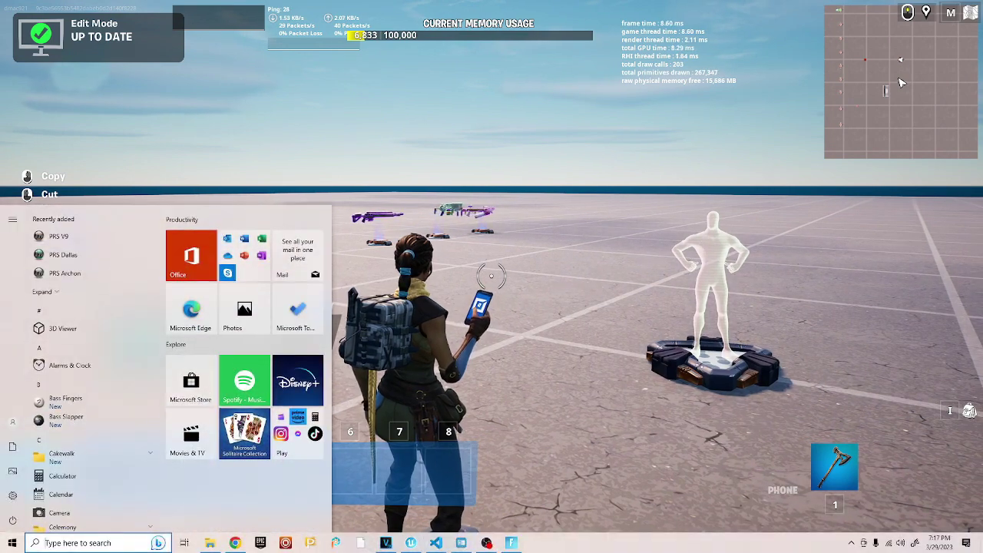
pyautogui.press('super')
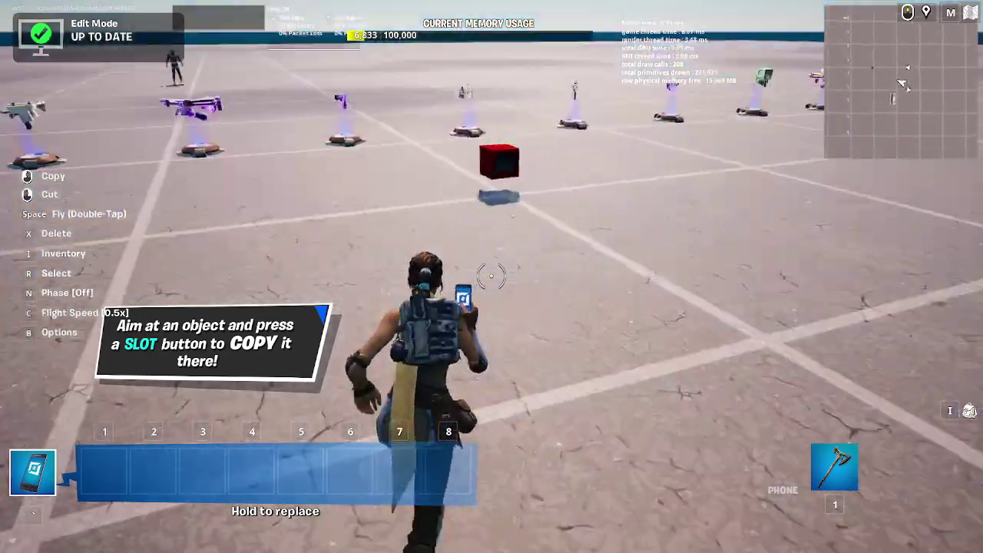
pyautogui.press('w')
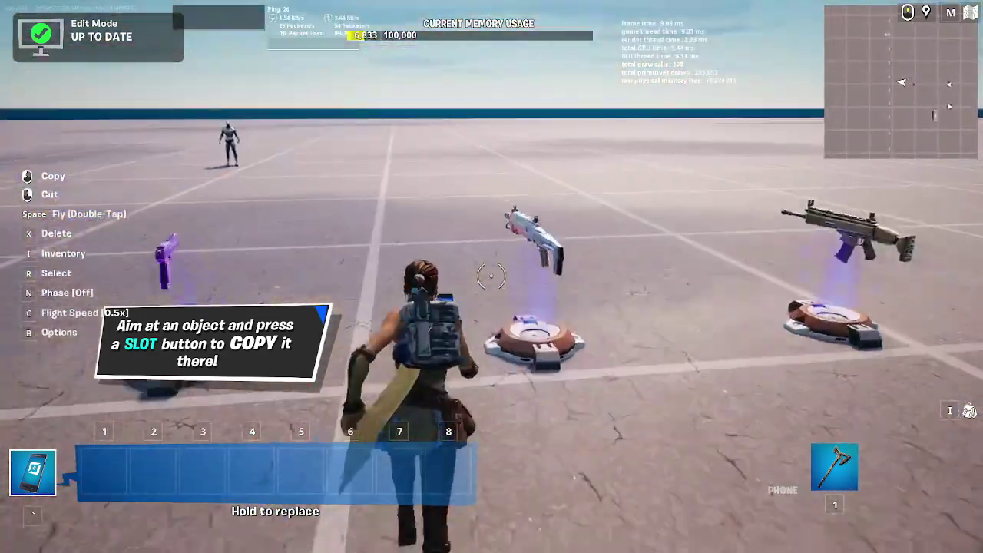
pyautogui.press('w')
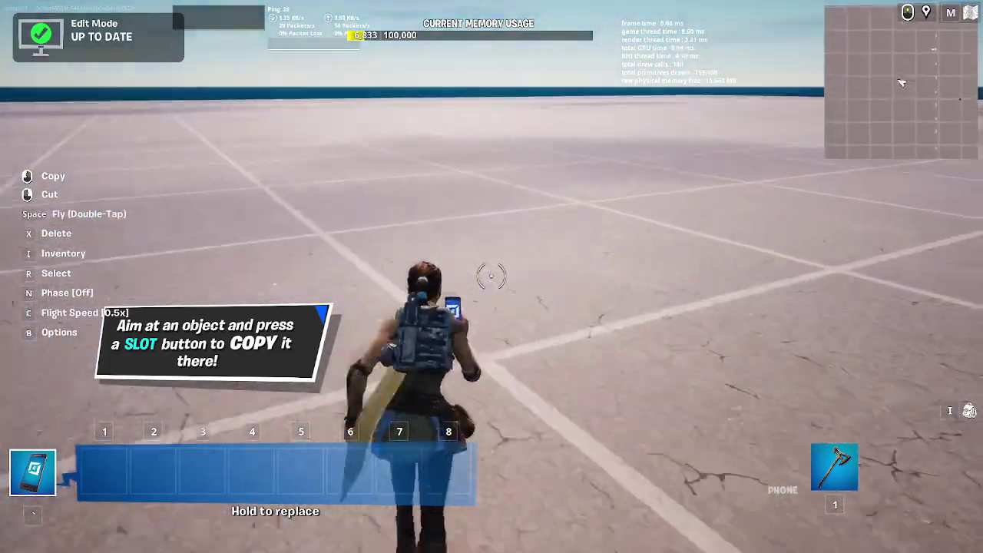
pyautogui.press('w')
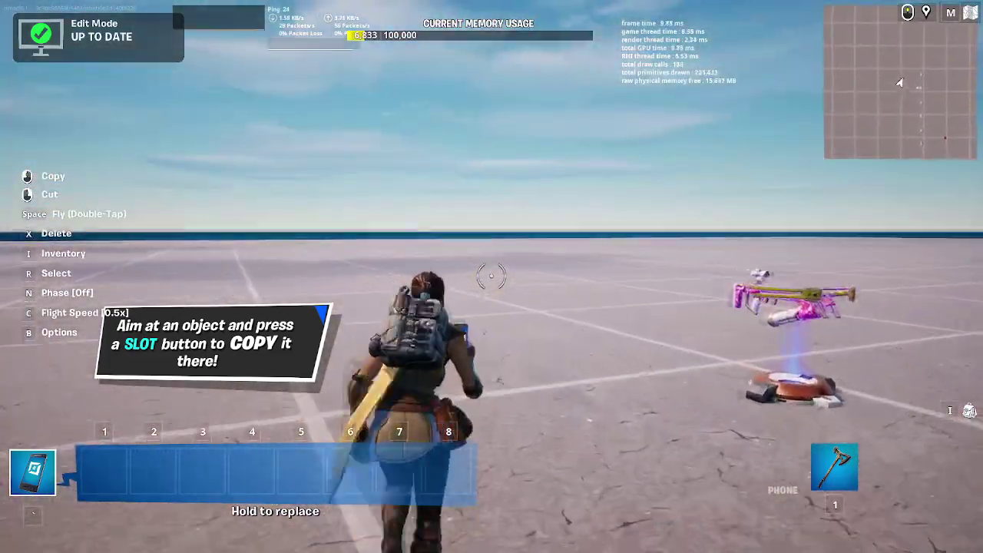
pyautogui.press('w')
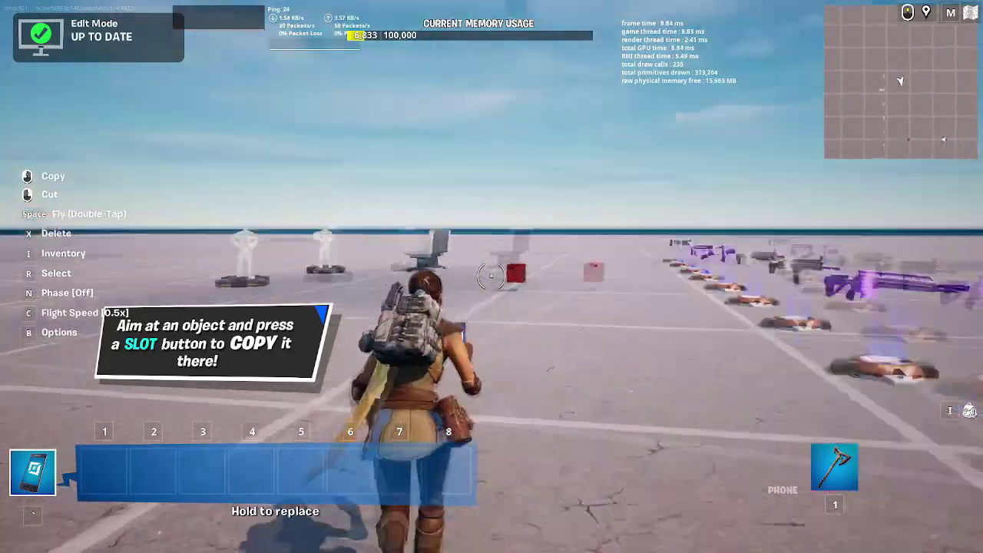
# Run across the open floor back to the dummies, then open the Windows Start menu
pyautogui.press('w')
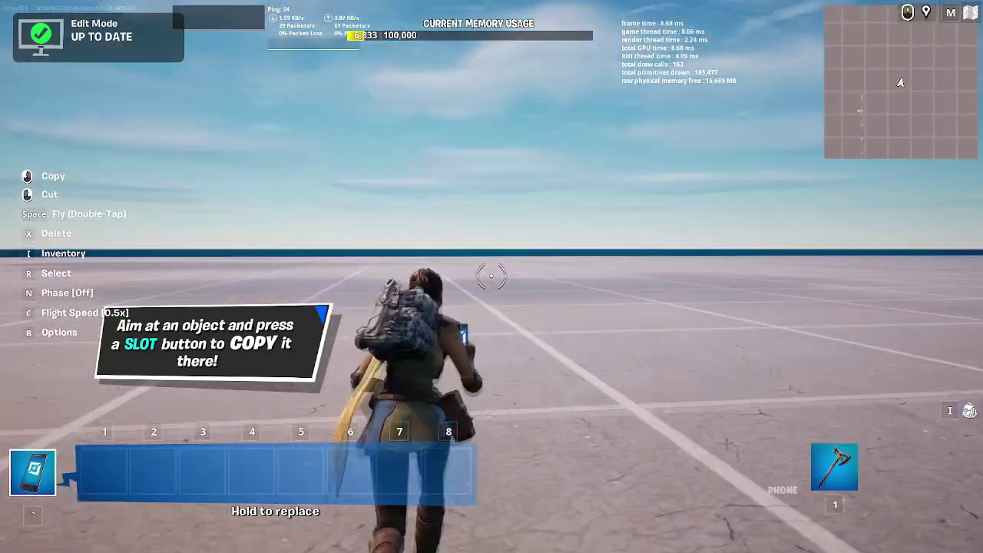
pyautogui.press('w')
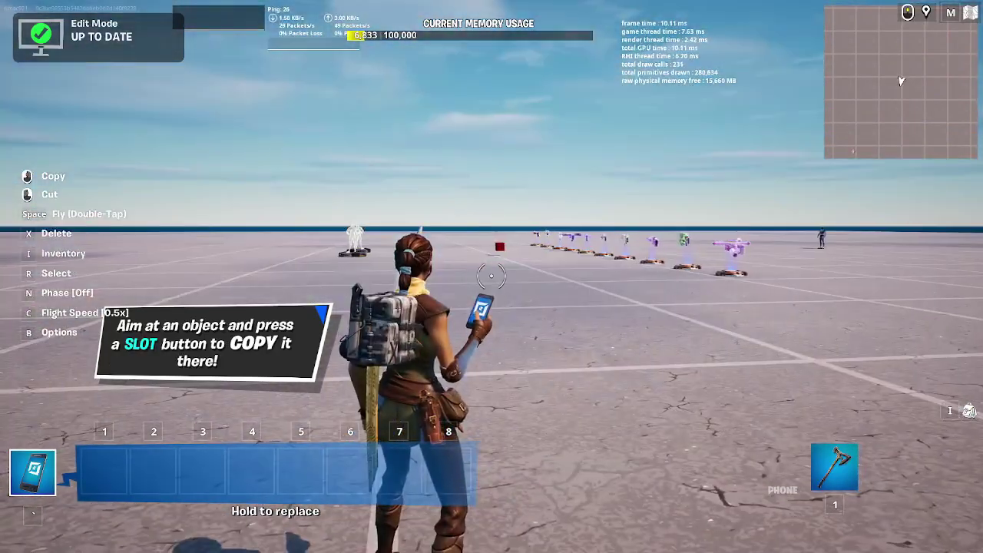
pyautogui.press('w')
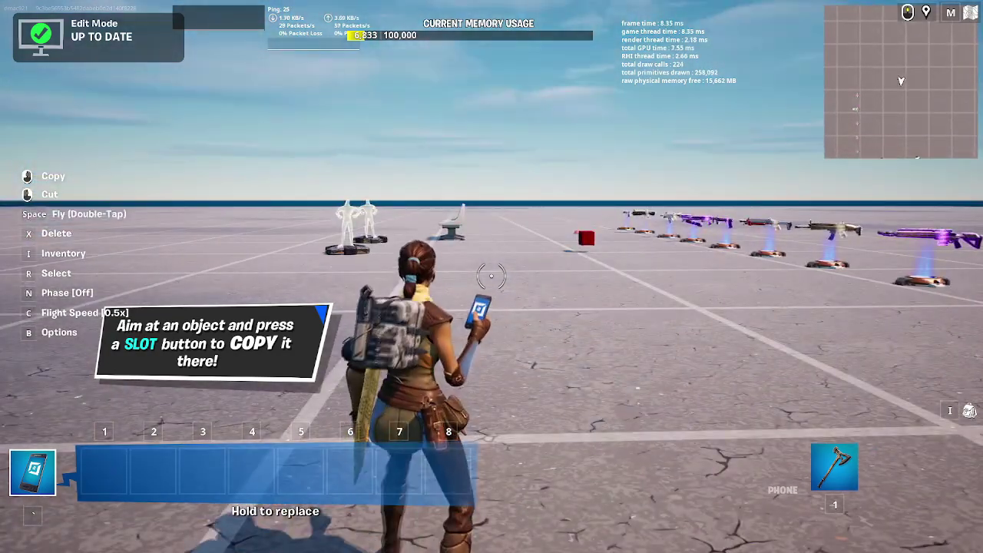
pyautogui.press('super')
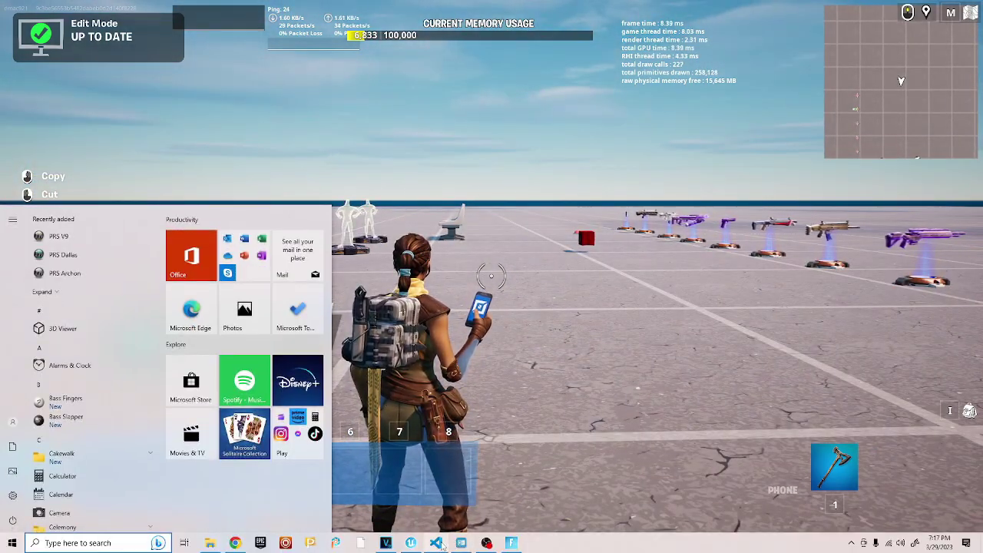
# Return to UEFN, open Chomp_Cue and add an Oscillator node to its graph
pyautogui.click(456, 543)
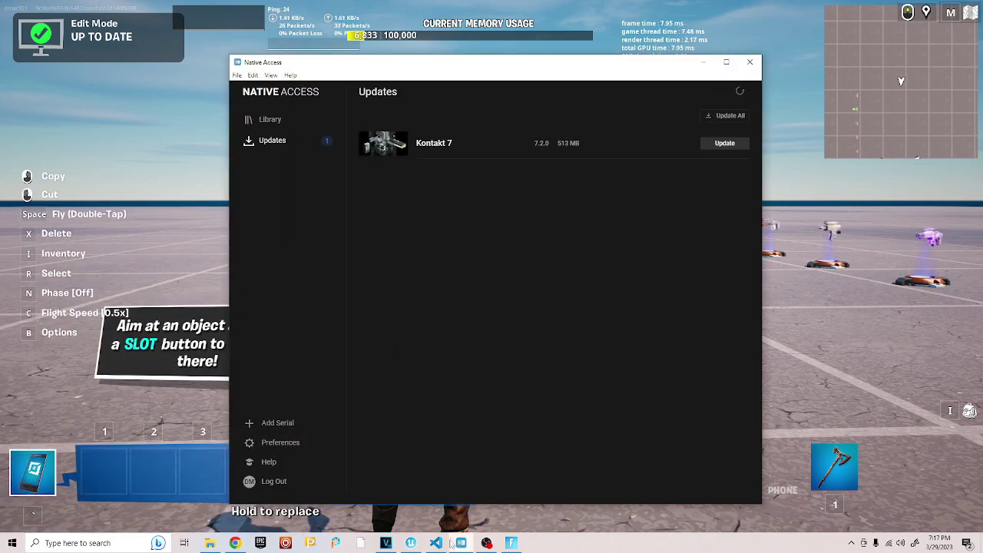
pyautogui.click(412, 542)
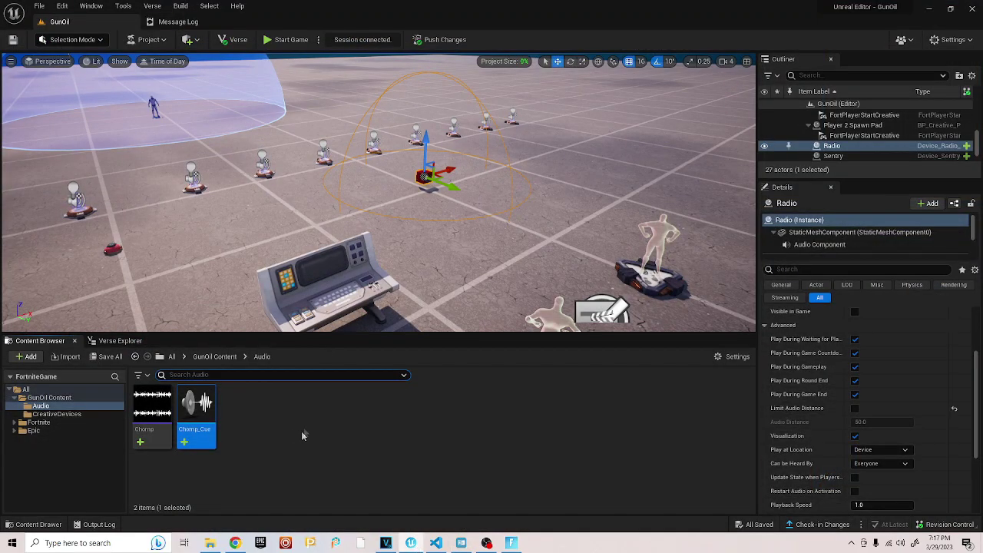
pyautogui.doubleClick(196, 414)
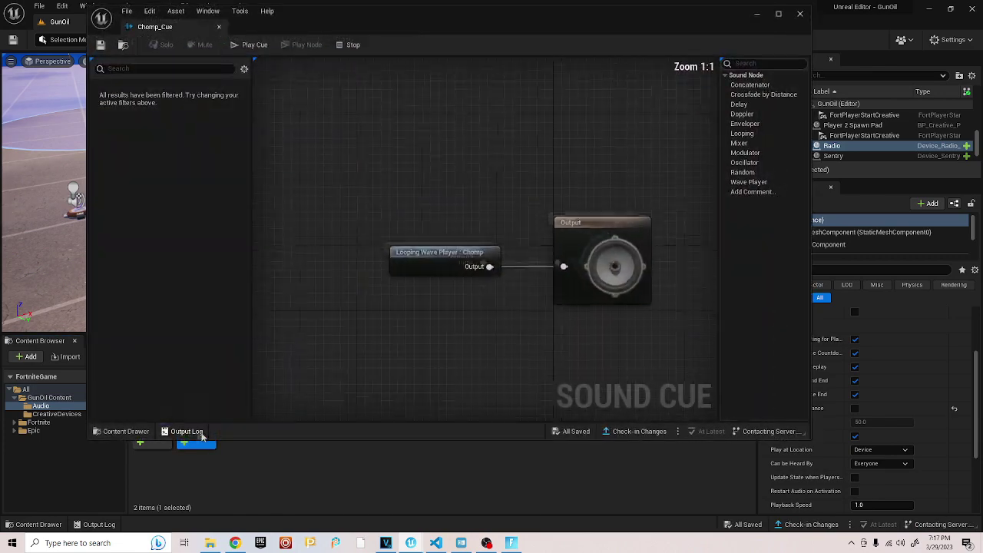
pyautogui.rightClick(445, 323)
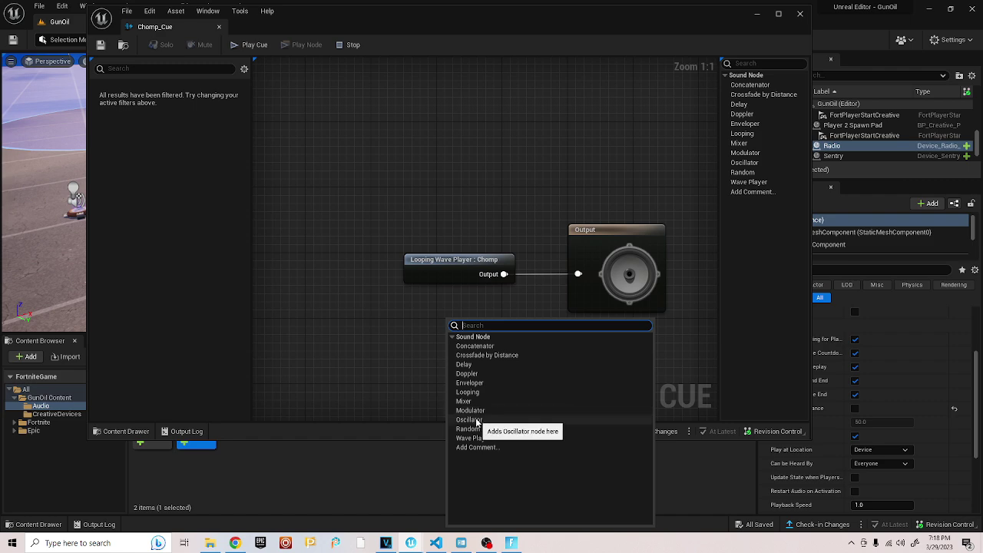
pyautogui.click(476, 420)
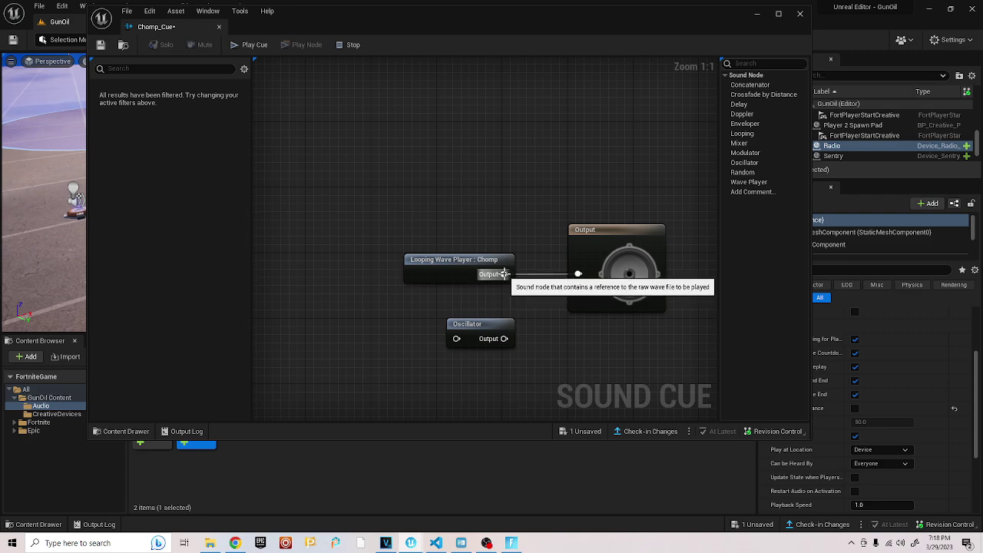
# Wire the Chomp wave player through the Oscillator into the Output, then preview the cue
pyautogui.moveTo(504, 274); pyautogui.dragTo(456, 339)
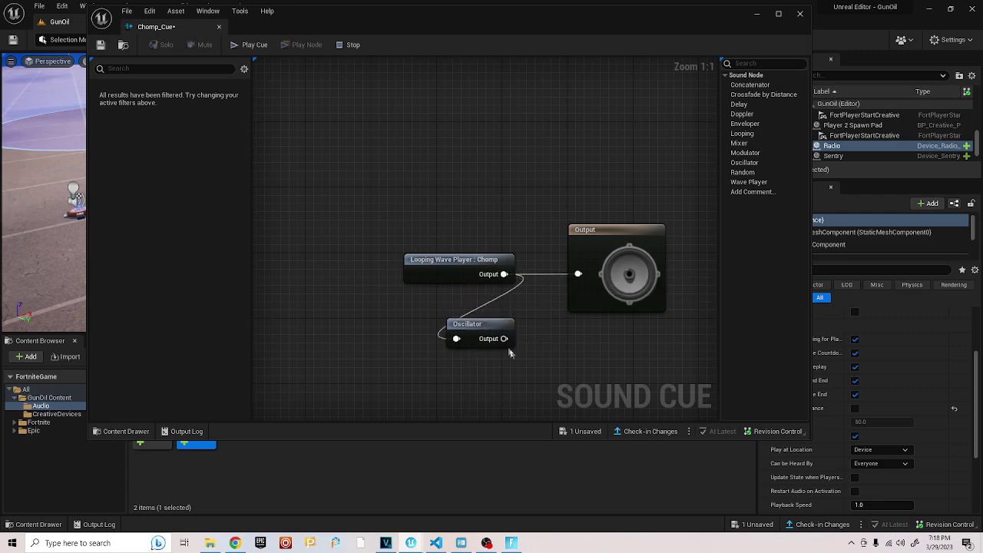
pyautogui.moveTo(504, 339); pyautogui.dragTo(578, 274)
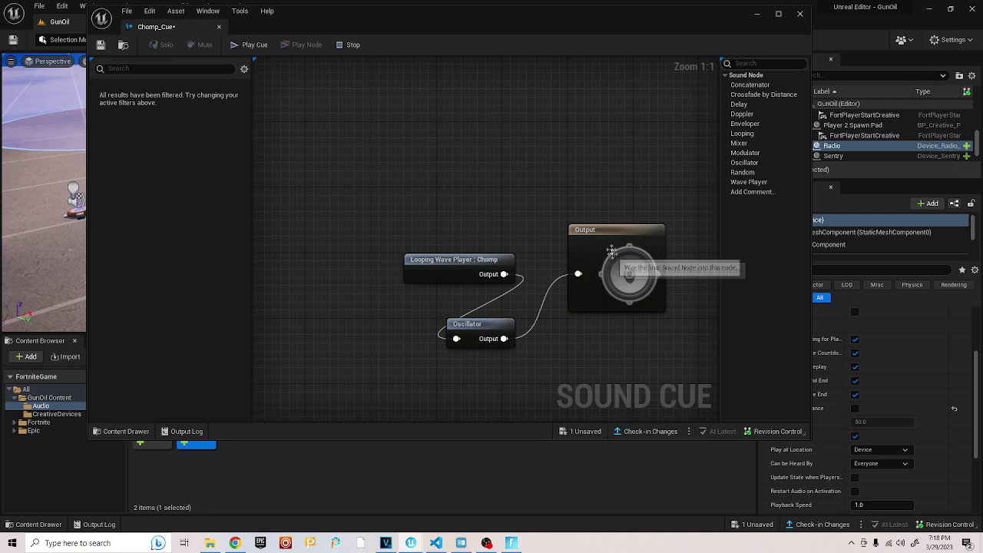
pyautogui.click(611, 252)
pyautogui.press('space')
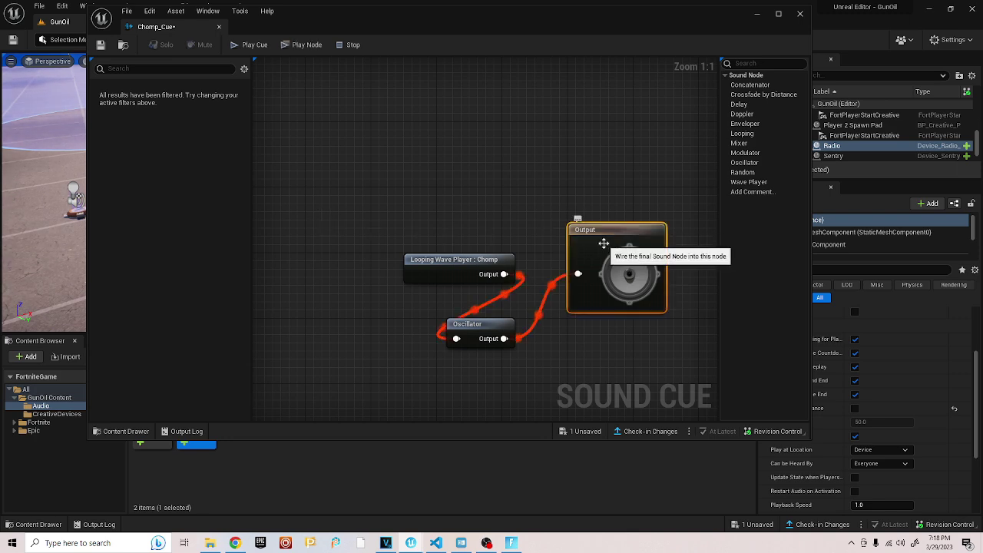
# Give the Oscillator nonzero Amplitude Min and Max values in Details
pyautogui.click(479, 324)
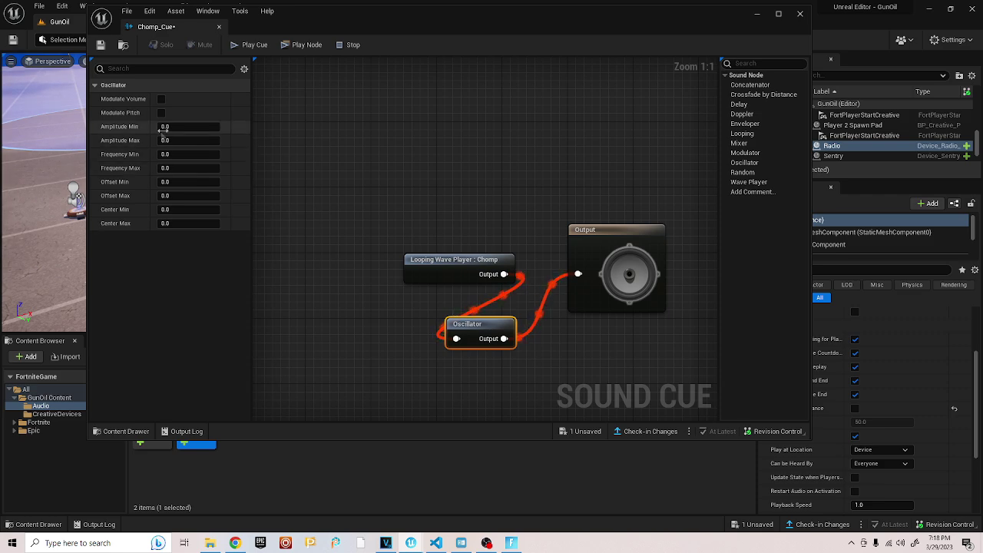
pyautogui.press('Return')
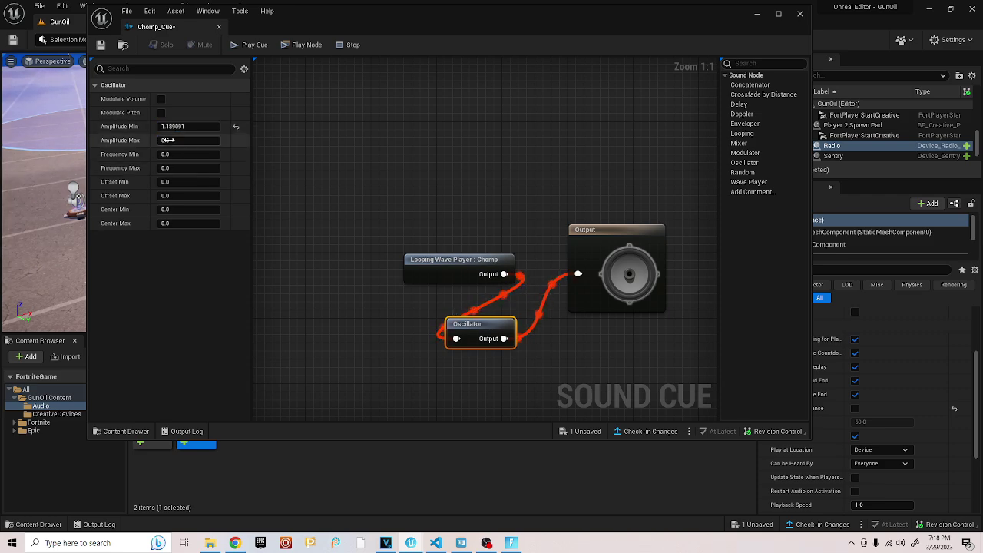
pyautogui.moveTo(189, 140)
pyautogui.mouseDown()
pyautogui.moveTo(219, 139)
pyautogui.moveTo(157, 126)
pyautogui.moveTo(187, 126)
pyautogui.moveTo(207, 154)
pyautogui.moveTo(162, 167)
pyautogui.moveTo(181, 172)
pyautogui.mouseUp()
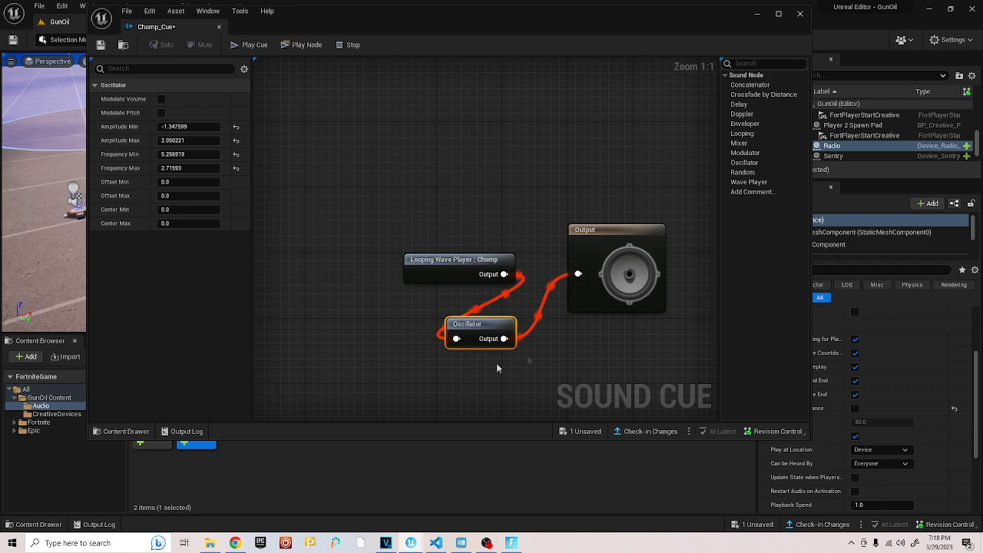
# Check the Output and Looping Wave Player nodes, then close the Chomp_Cue editor
pyautogui.click(614, 241)
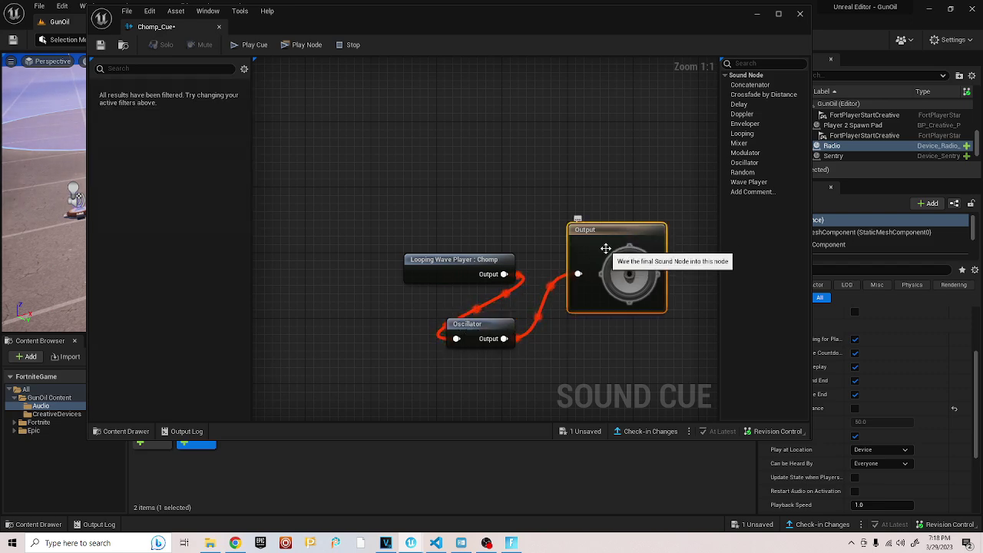
pyautogui.click(469, 260)
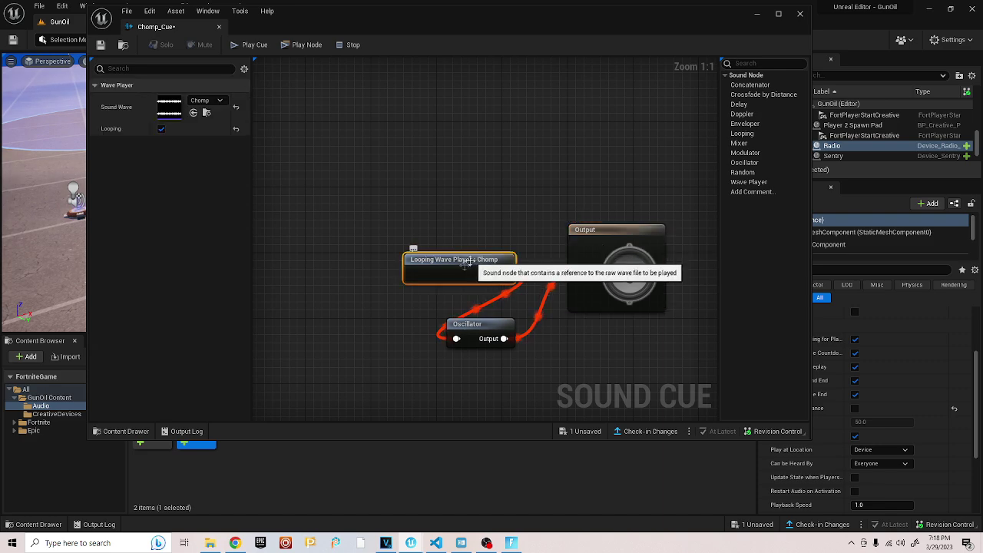
pyautogui.click(799, 13)
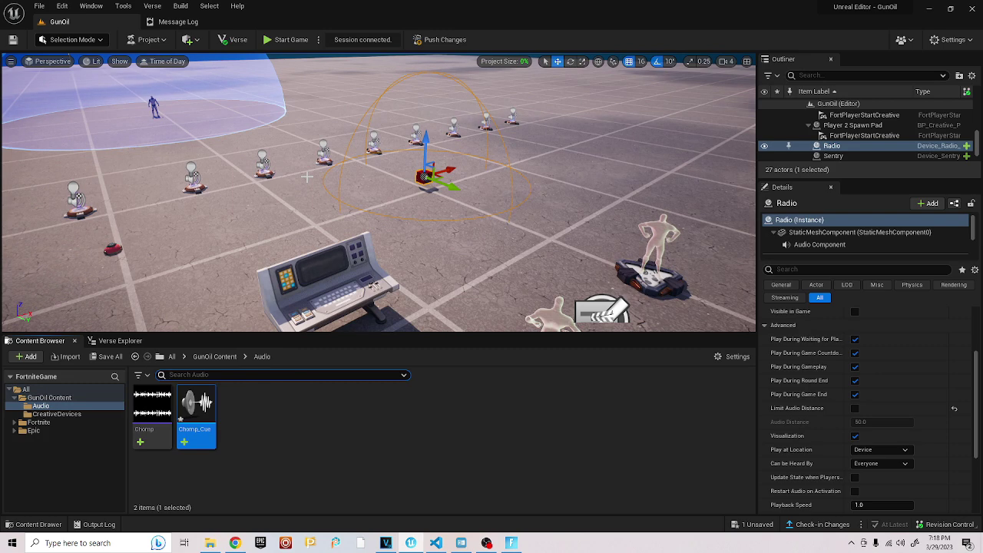